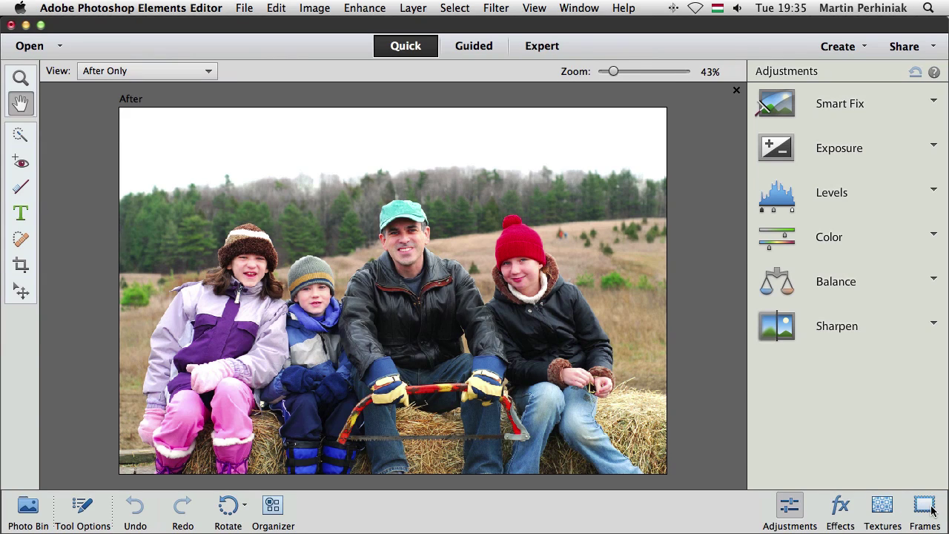
Apply the Vintage effect from the Effects collection to the family photo.
{"action": "left_click", "coordinate": [840, 507]}
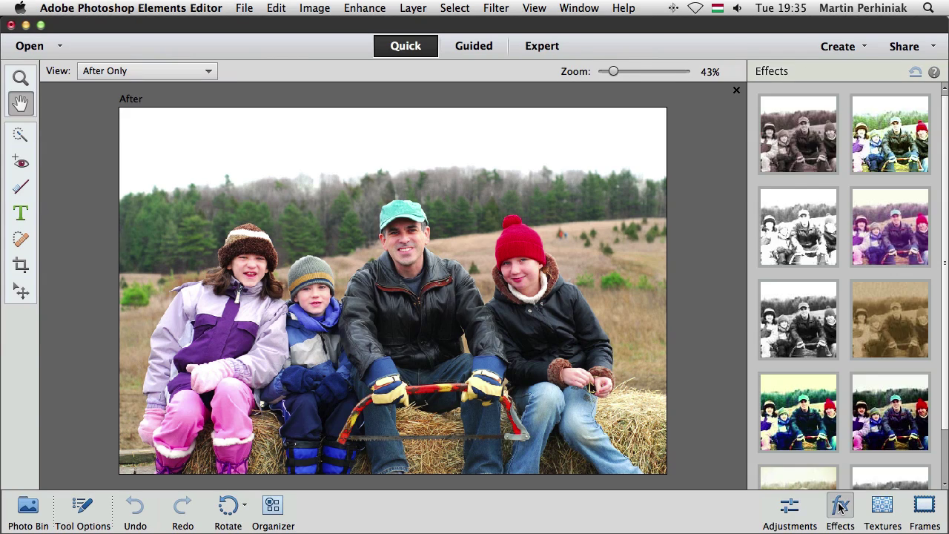
{"action": "scroll", "coordinate": [802, 172], "scroll_direction": "down", "scroll_amount": 3}
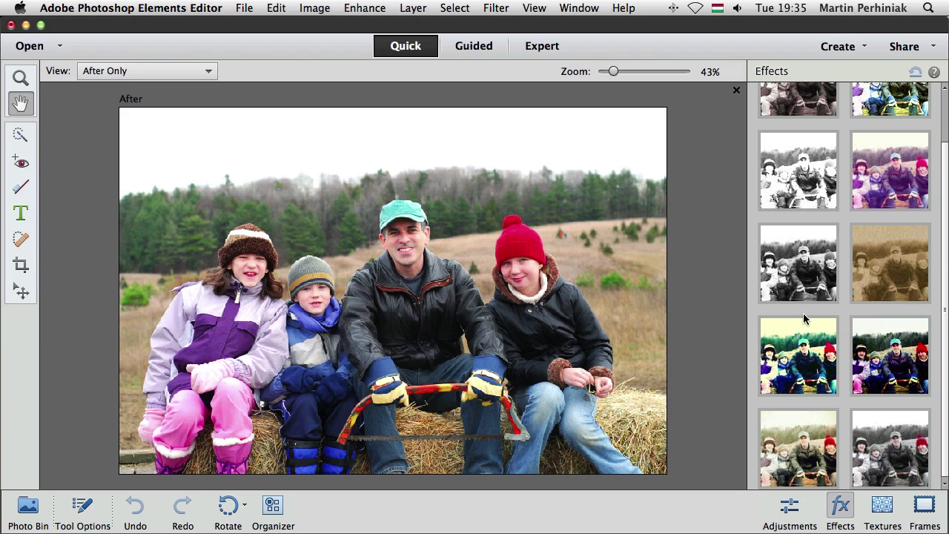
{"action": "left_click", "coordinate": [791, 462]}
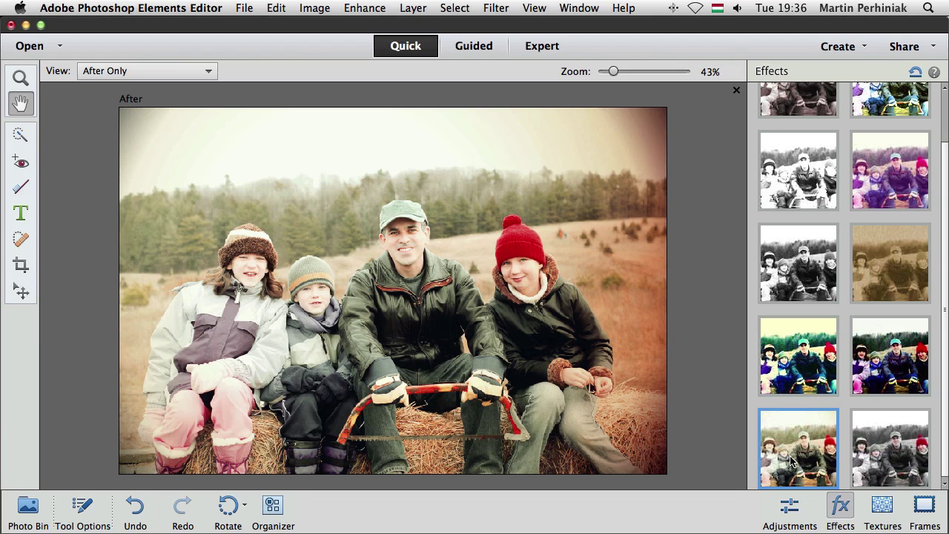
Overlay the Old Canvas texture on the family photo.
{"action": "left_click", "coordinate": [882, 508]}
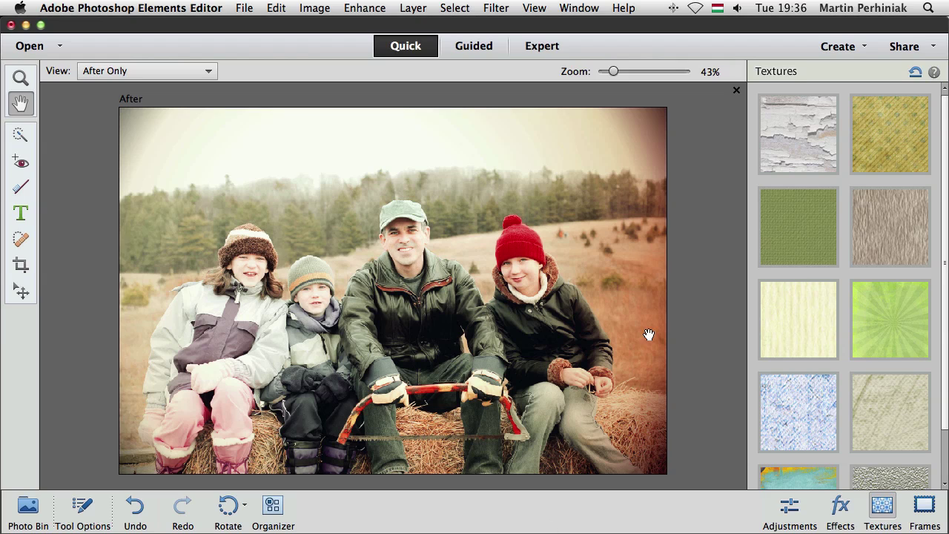
{"action": "left_click", "coordinate": [803, 309]}
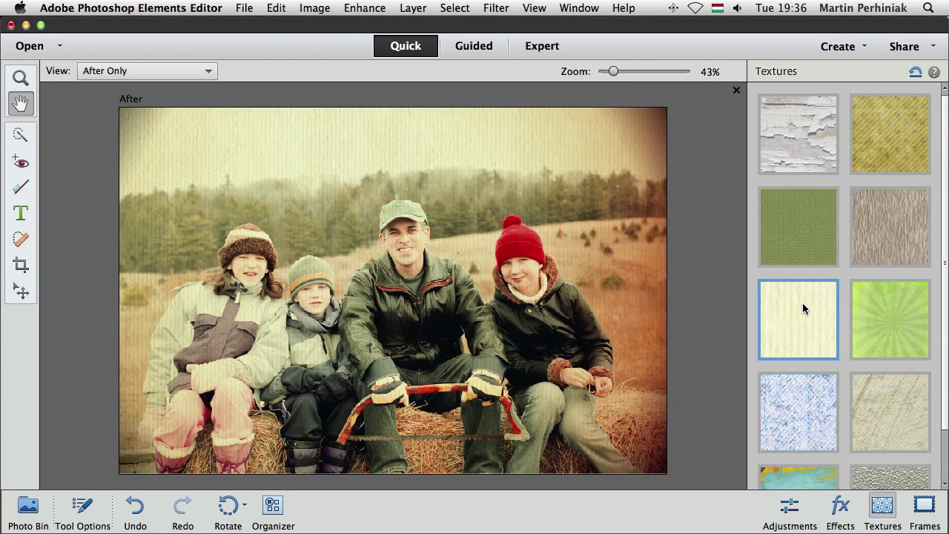
{"action": "left_click", "coordinate": [925, 508]}
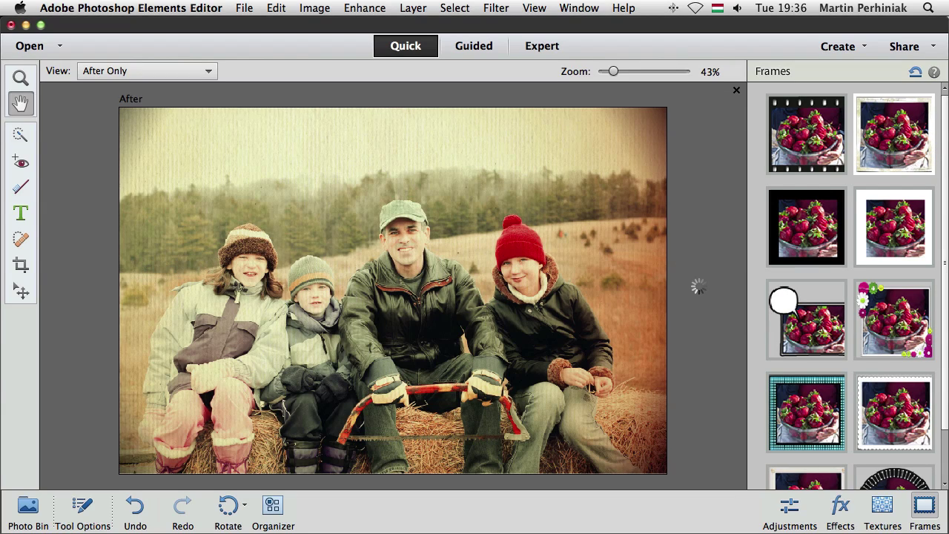
Place the family photo in the Aged frame, enlarge it slightly to fill, and commit.
{"action": "left_click", "coordinate": [858, 127]}
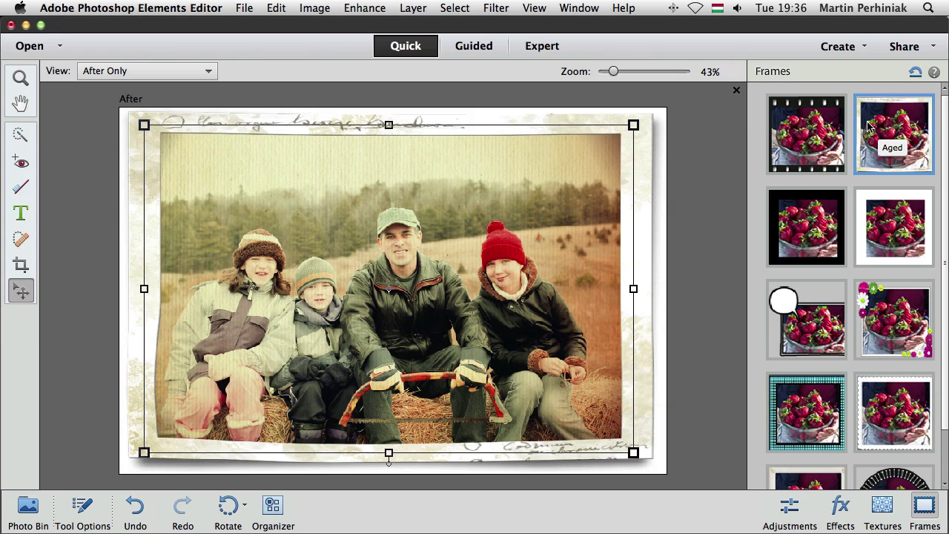
{"action": "mouse_move", "coordinate": [634, 125]}
{"action": "left_mouse_down"}
{"action": "mouse_move", "coordinate": [646, 122]}
{"action": "mouse_move", "coordinate": [615, 132]}
{"action": "mouse_move", "coordinate": [625, 130]}
{"action": "left_mouse_up"}
{"action": "mouse_move", "coordinate": [318, 313]}
{"action": "left_mouse_down"}
{"action": "mouse_move", "coordinate": [334, 314]}
{"action": "mouse_move", "coordinate": [321, 314]}
{"action": "left_mouse_up"}
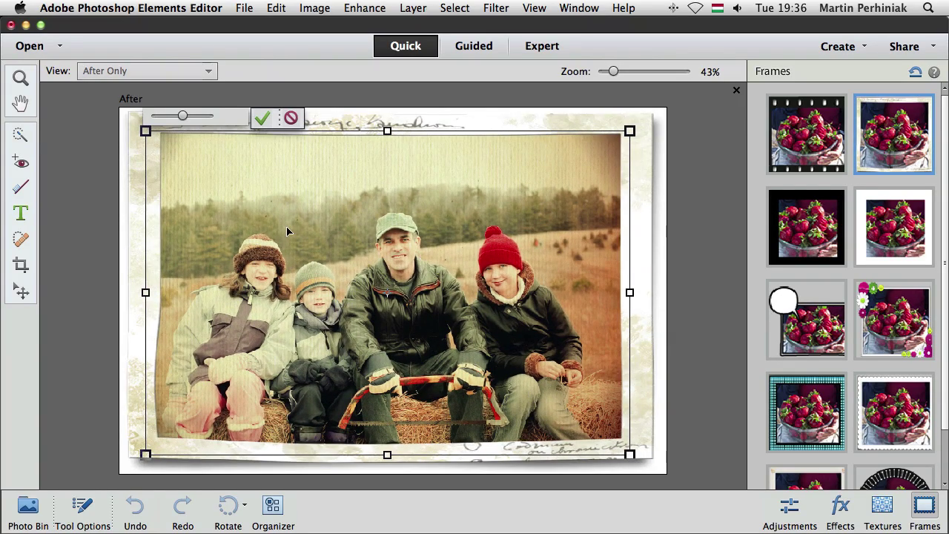
{"action": "left_click", "coordinate": [263, 120]}
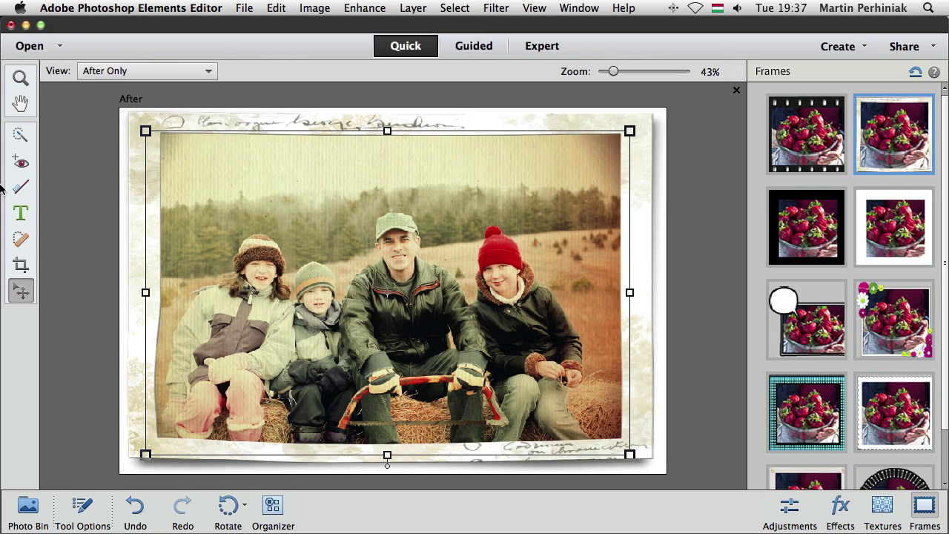
Bring up the Guided Touchups list for the old couple photo.
{"action": "left_click", "coordinate": [924, 54]}
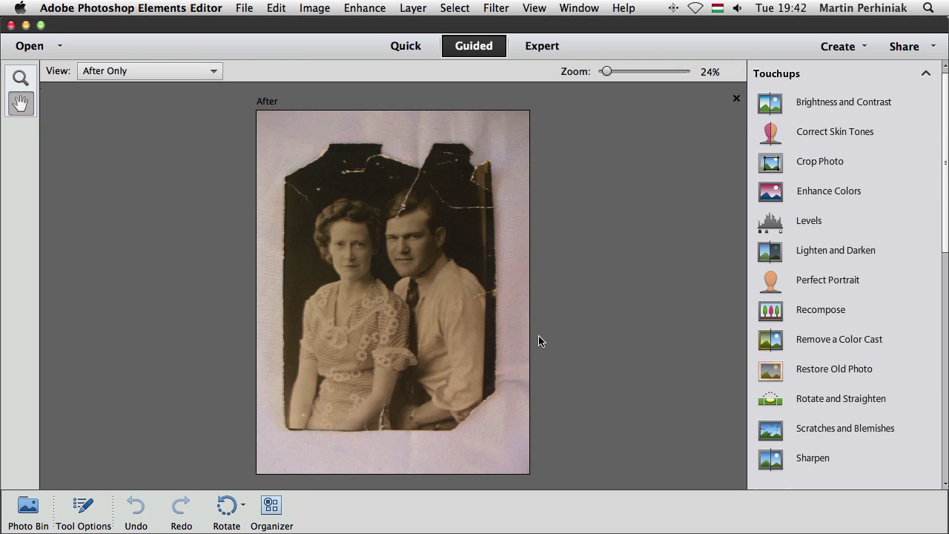
Start Restore Old Photo and crop the portrait inside its torn top, right and bottom edges.
{"action": "left_click", "coordinate": [886, 371]}
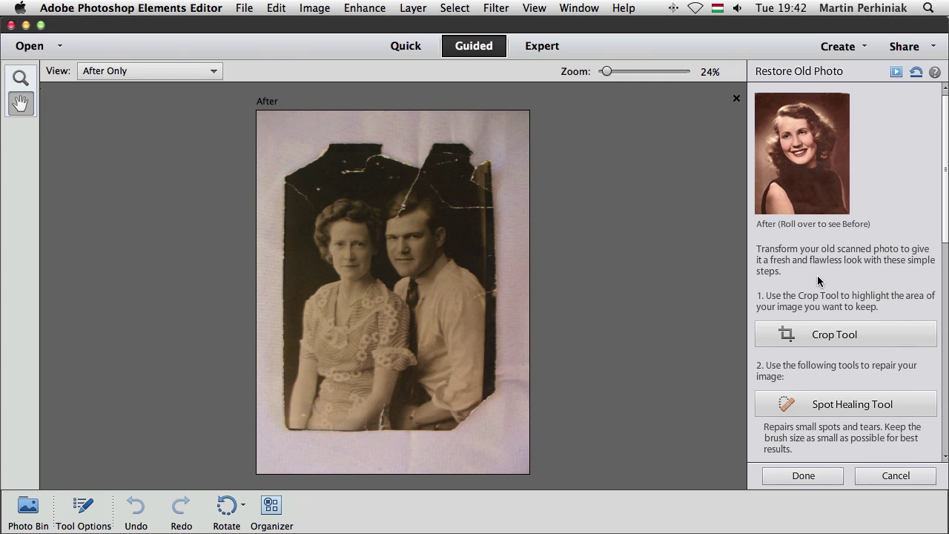
{"action": "left_click", "coordinate": [834, 336]}
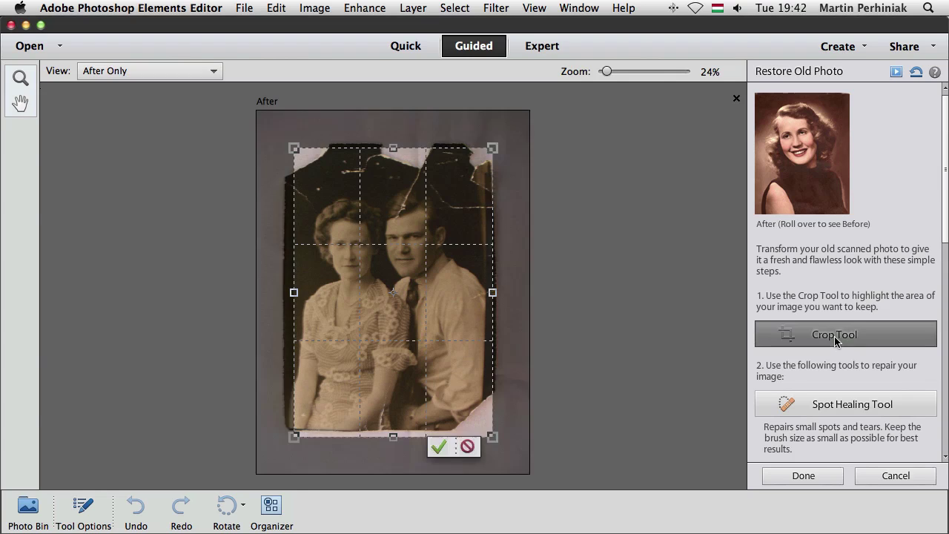
{"action": "mouse_move", "coordinate": [273, 142]}
{"action": "left_mouse_down"}
{"action": "mouse_move", "coordinate": [288, 141]}
{"action": "mouse_move", "coordinate": [292, 173]}
{"action": "left_mouse_up"}
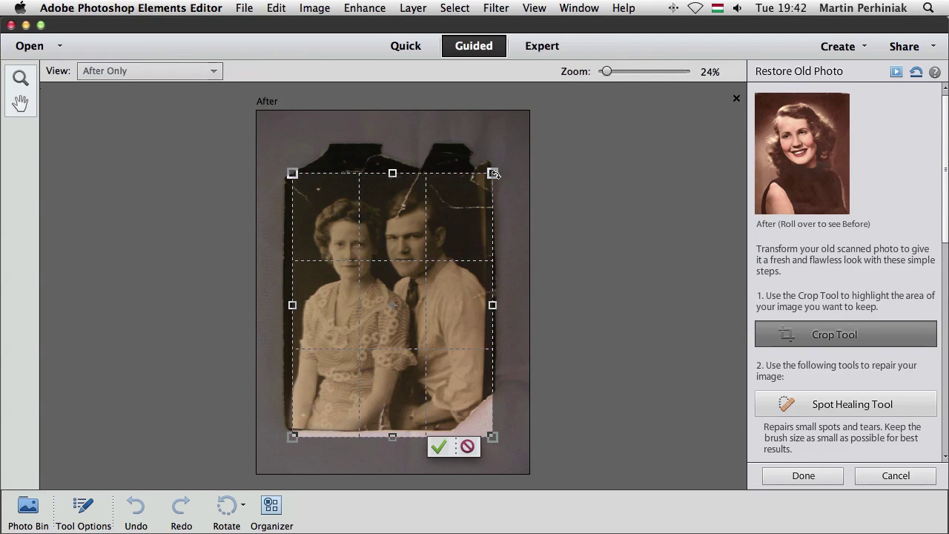
{"action": "left_click_drag", "start_coordinate": [495, 174], "coordinate": [489, 179]}
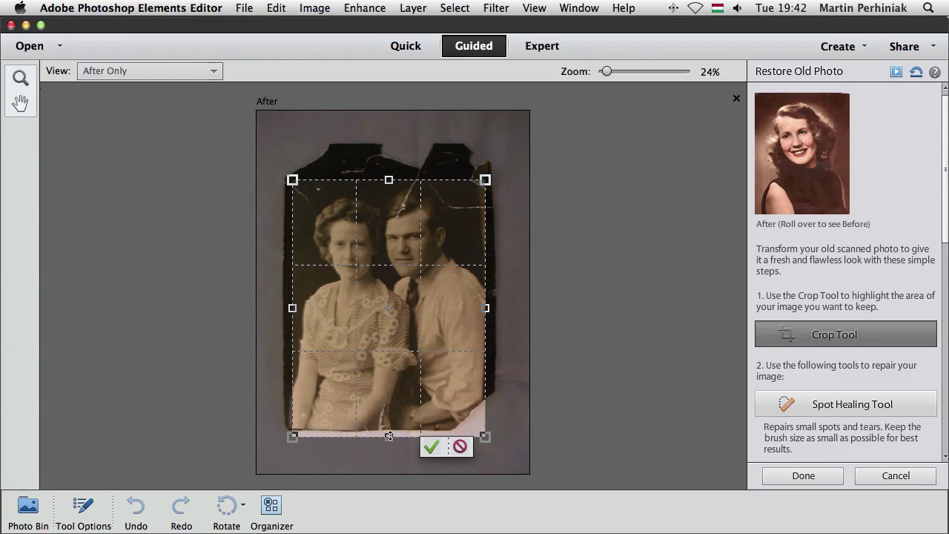
{"action": "left_click_drag", "start_coordinate": [389, 436], "coordinate": [390, 429]}
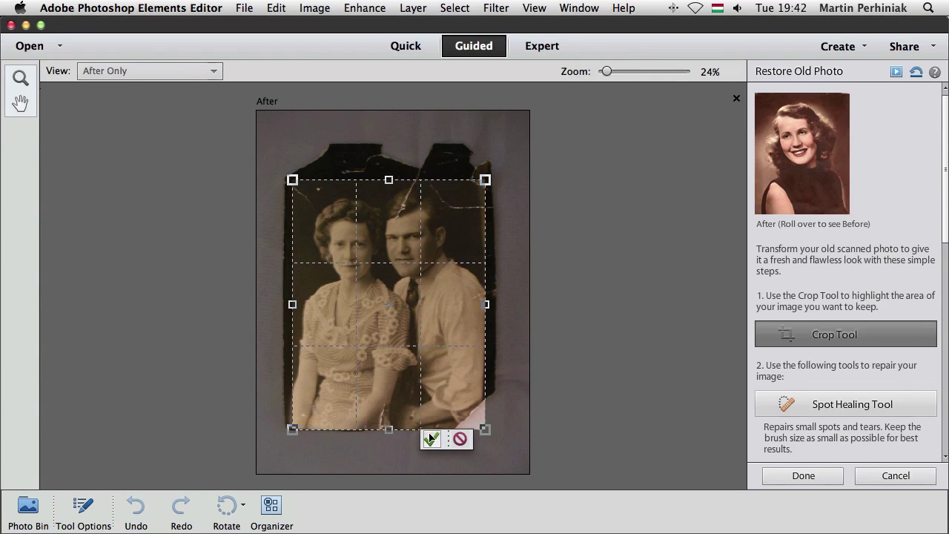
{"action": "left_click", "coordinate": [431, 439]}
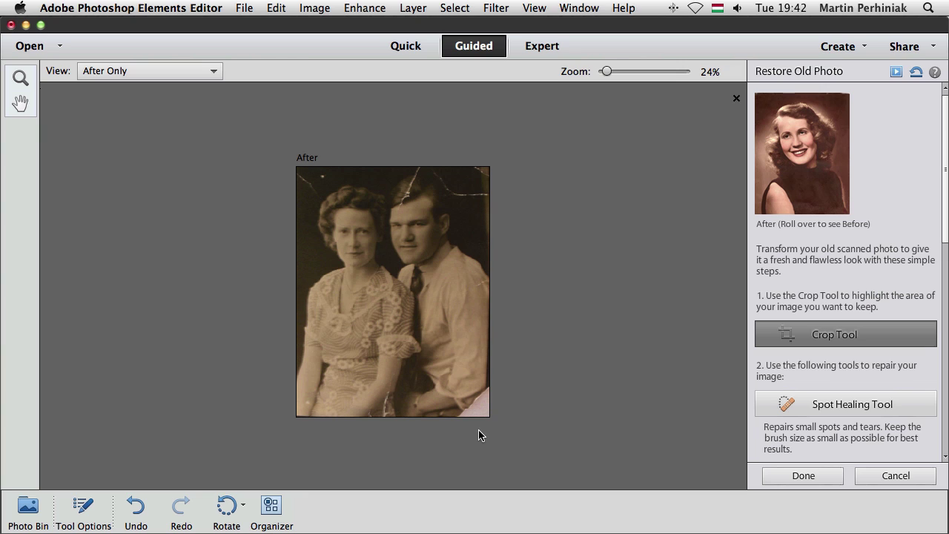
Zoom in on the cropped photo and select the Spot Healing Tool.
{"action": "key", "text": "super+0"}
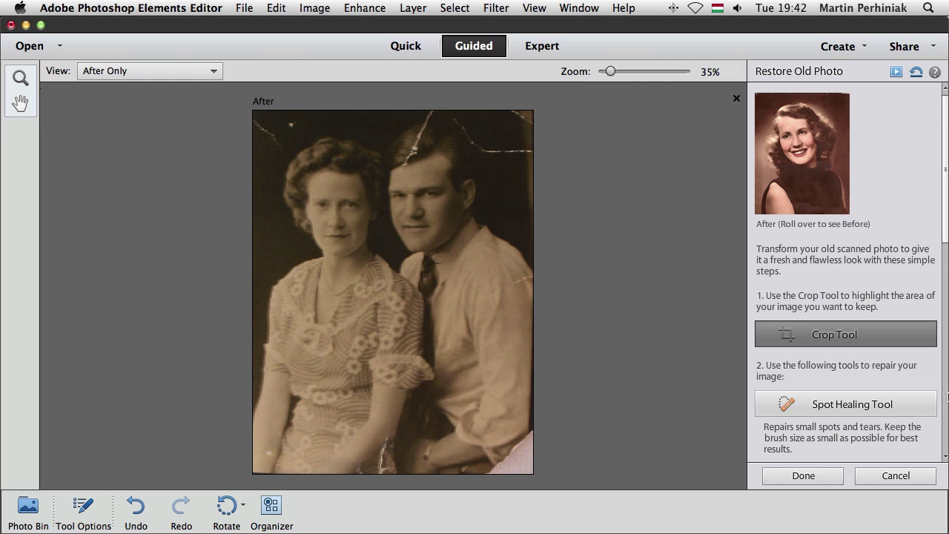
{"action": "scroll", "coordinate": [814, 352], "scroll_direction": "down", "scroll_amount": 5}
{"action": "scroll", "coordinate": [814, 355], "scroll_direction": "down", "scroll_amount": 6}
{"action": "scroll", "coordinate": [805, 245], "scroll_direction": "up", "scroll_amount": 2}
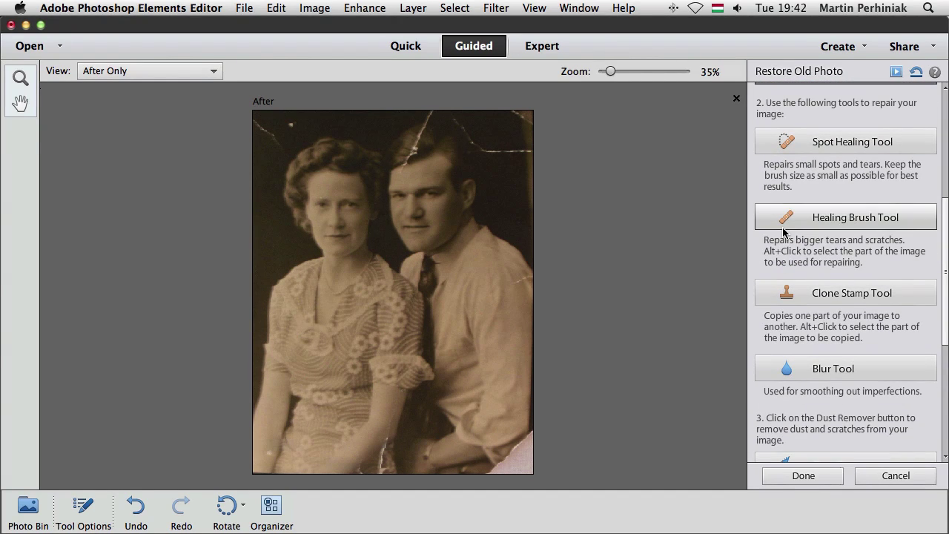
{"action": "scroll", "coordinate": [823, 254], "scroll_direction": "up", "scroll_amount": 2}
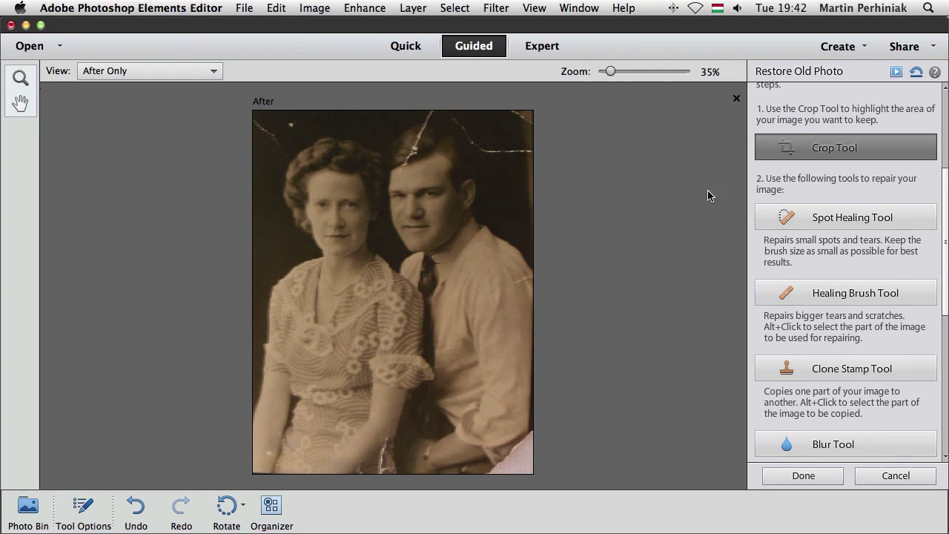
{"action": "left_click", "coordinate": [834, 216]}
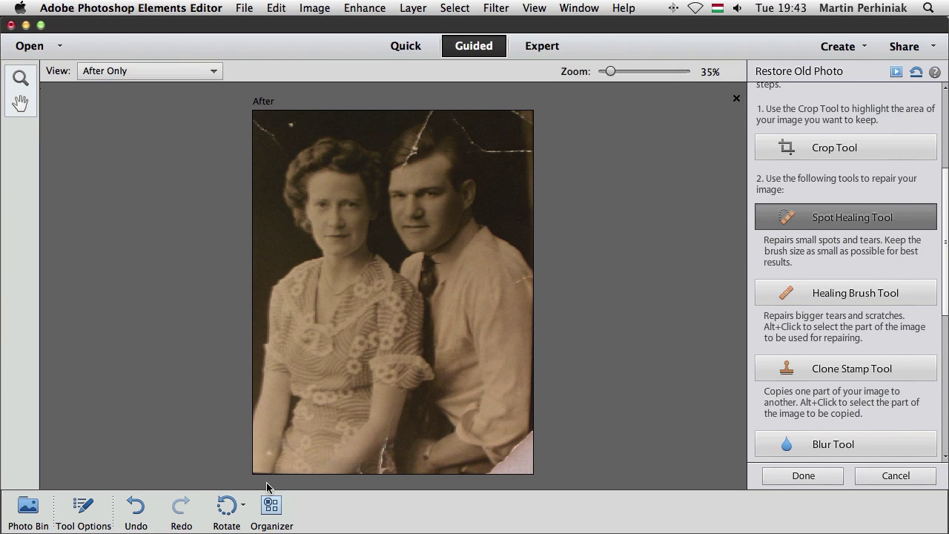
Set the Spot Healing brush to 34 px and paint out the scratch near the man's hairline.
{"action": "left_click", "coordinate": [85, 507]}
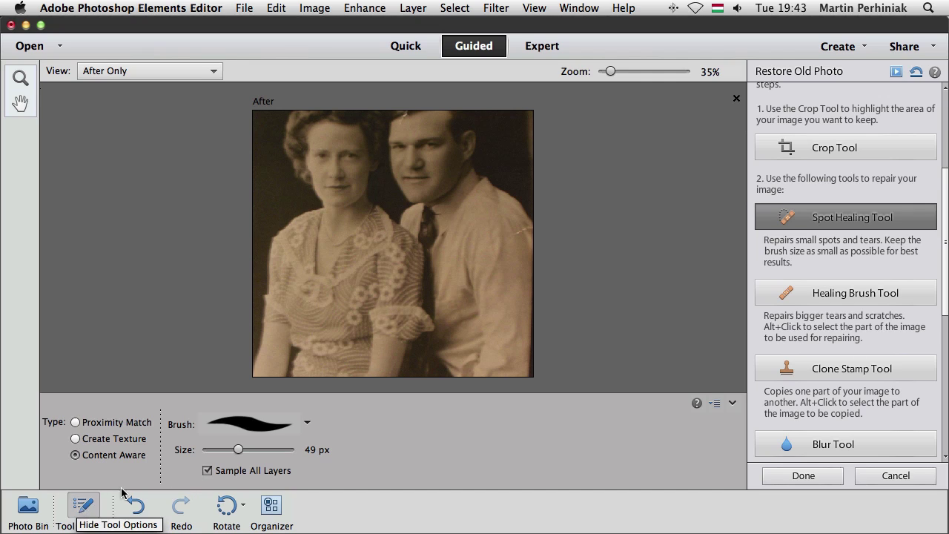
{"action": "left_click_drag", "start_coordinate": [238, 449], "coordinate": [227, 452]}
{"action": "left_click", "coordinate": [83, 508]}
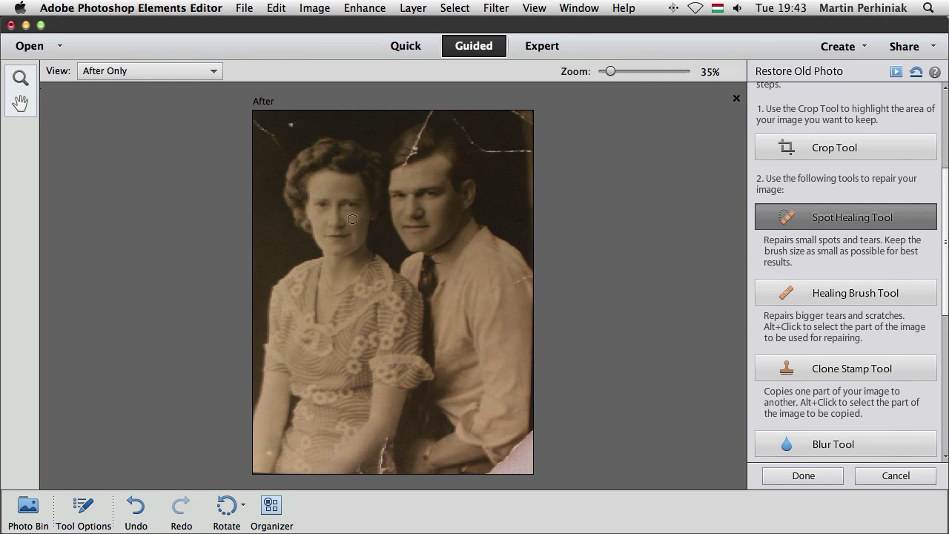
{"action": "mouse_move", "coordinate": [402, 170]}
{"action": "left_mouse_down"}
{"action": "mouse_move", "coordinate": [434, 114]}
{"action": "mouse_move", "coordinate": [478, 144]}
{"action": "mouse_move", "coordinate": [530, 150]}
{"action": "mouse_move", "coordinate": [472, 149]}
{"action": "mouse_move", "coordinate": [551, 170]}
{"action": "left_mouse_up"}
Heal scratches at the top-right and top-left corners, near the woman's hand and shirt edge.
{"action": "left_click_drag", "start_coordinate": [515, 113], "coordinate": [546, 136]}
{"action": "mouse_move", "coordinate": [286, 154]}
{"action": "left_mouse_down"}
{"action": "mouse_move", "coordinate": [254, 121]}
{"action": "mouse_move", "coordinate": [297, 120]}
{"action": "mouse_move", "coordinate": [290, 124]}
{"action": "left_mouse_up"}
{"action": "mouse_move", "coordinate": [393, 424]}
{"action": "left_mouse_down"}
{"action": "mouse_move", "coordinate": [391, 412]}
{"action": "mouse_move", "coordinate": [393, 438]}
{"action": "mouse_move", "coordinate": [379, 456]}
{"action": "mouse_move", "coordinate": [378, 482]}
{"action": "mouse_move", "coordinate": [386, 469]}
{"action": "left_mouse_up"}
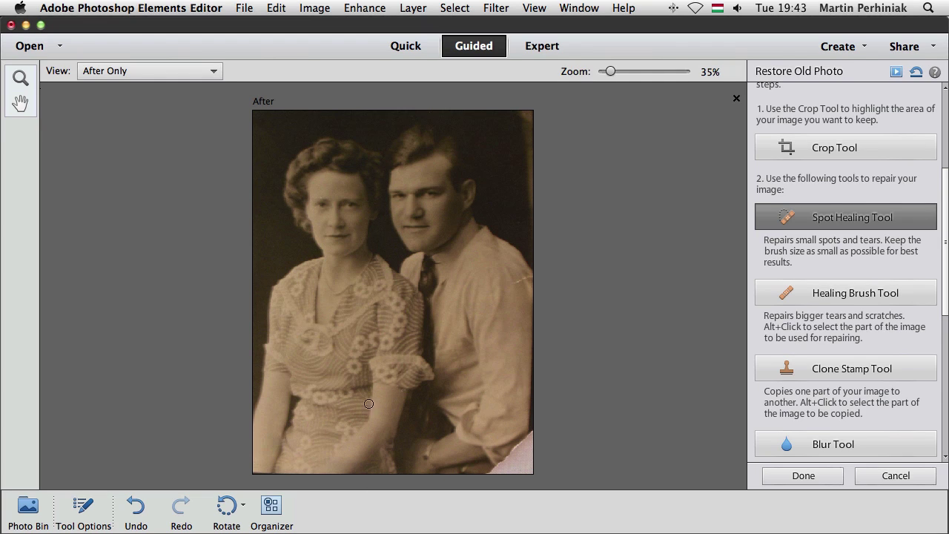
{"action": "left_click_drag", "start_coordinate": [515, 282], "coordinate": [534, 275]}
Undo the shirt stroke, shrink the brush to 16 px, and heal a spot in the woman's hair.
{"action": "key", "text": "super+z"}
{"action": "left_click", "coordinate": [83, 505]}
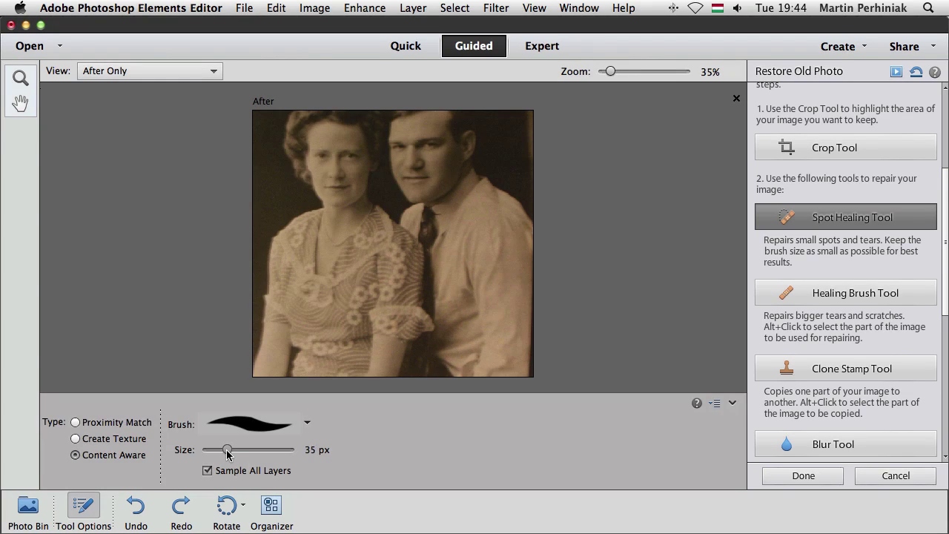
{"action": "left_click_drag", "start_coordinate": [228, 454], "coordinate": [213, 454]}
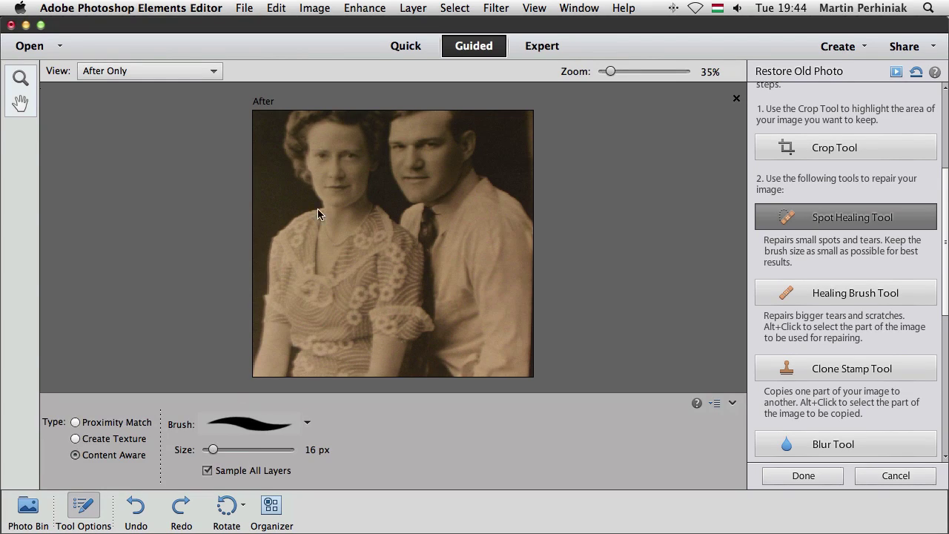
{"action": "left_click", "coordinate": [320, 148]}
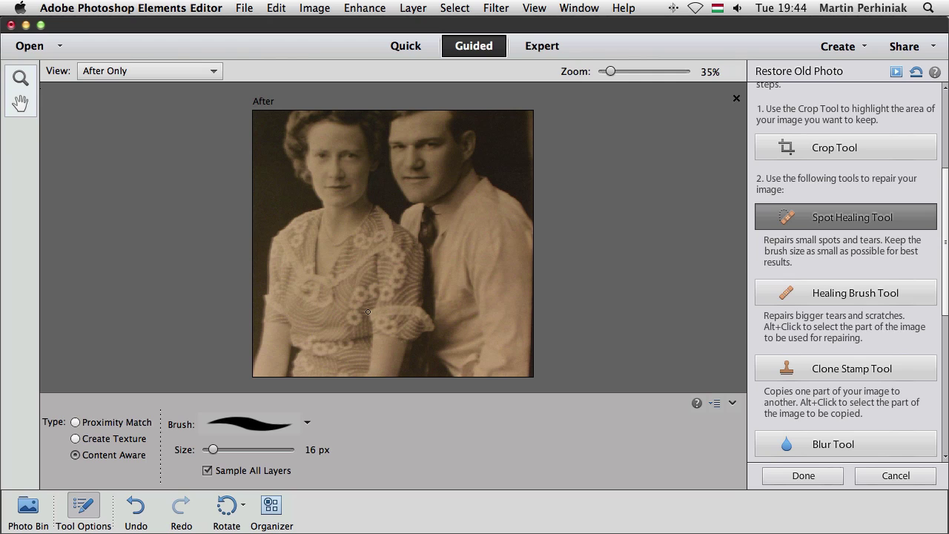
{"action": "left_click", "coordinate": [83, 506]}
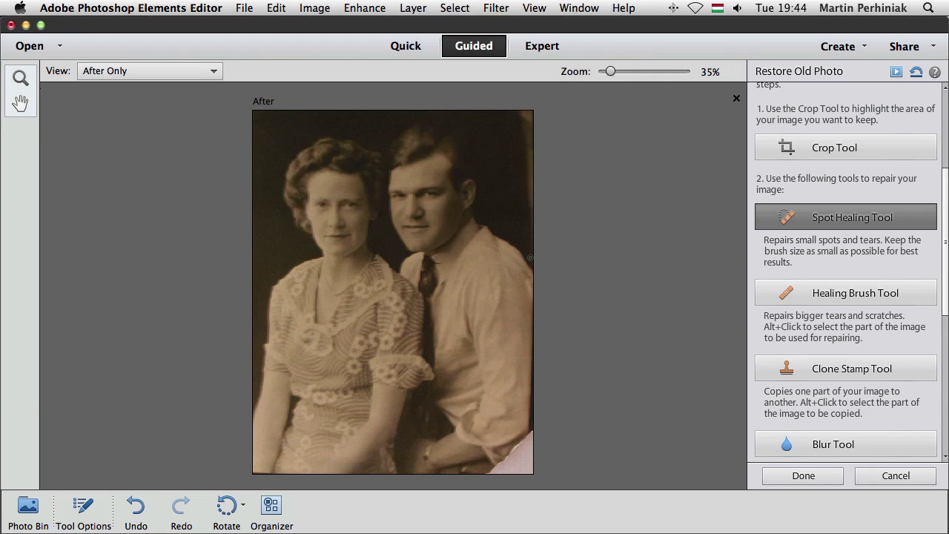
With a 42 px brush, heal damage at the top-right corner, bottom-right corner and right edge.
{"action": "left_click", "coordinate": [83, 515]}
{"action": "left_click_drag", "start_coordinate": [214, 450], "coordinate": [233, 450]}
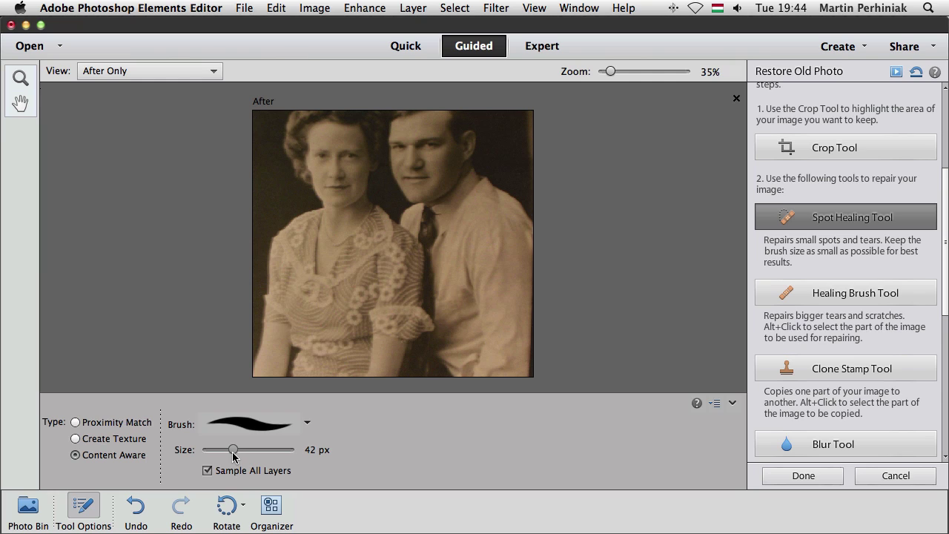
{"action": "left_click", "coordinate": [82, 506]}
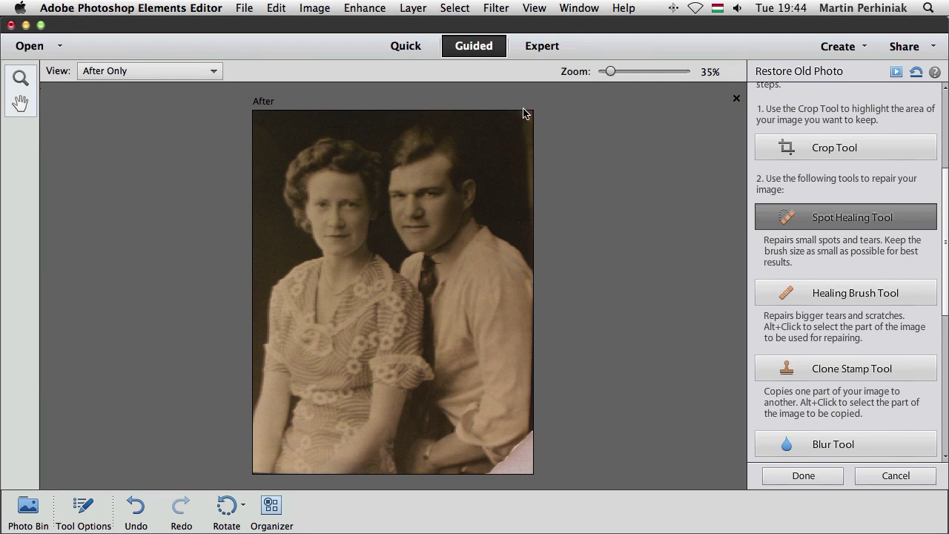
{"action": "mouse_move", "coordinate": [523, 115]}
{"action": "left_mouse_down"}
{"action": "mouse_move", "coordinate": [529, 146]}
{"action": "mouse_move", "coordinate": [531, 119]}
{"action": "mouse_move", "coordinate": [517, 109]}
{"action": "mouse_move", "coordinate": [536, 225]}
{"action": "left_mouse_up"}
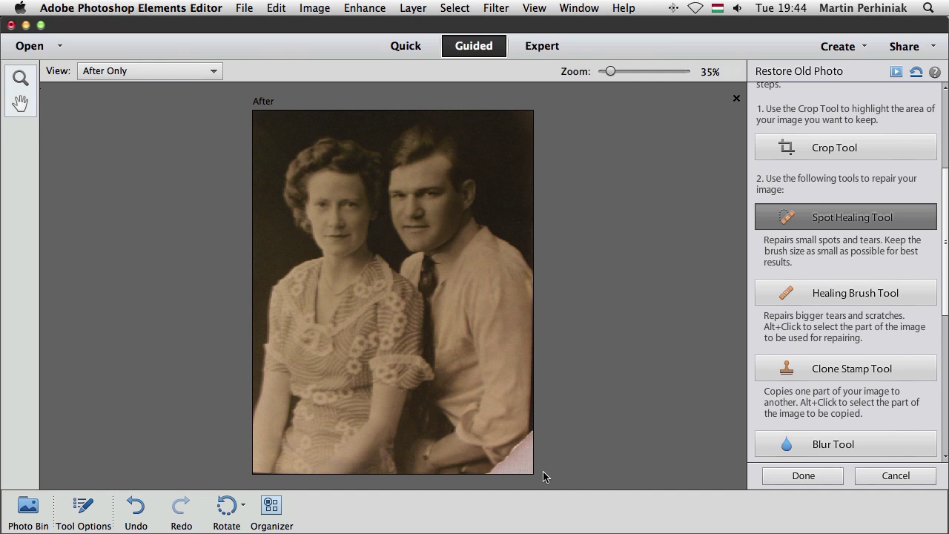
{"action": "mouse_move", "coordinate": [524, 460]}
{"action": "left_mouse_down"}
{"action": "mouse_move", "coordinate": [504, 471]}
{"action": "mouse_move", "coordinate": [533, 436]}
{"action": "mouse_move", "coordinate": [523, 500]}
{"action": "mouse_move", "coordinate": [530, 454]}
{"action": "mouse_move", "coordinate": [520, 466]}
{"action": "mouse_move", "coordinate": [518, 479]}
{"action": "mouse_move", "coordinate": [533, 432]}
{"action": "mouse_move", "coordinate": [525, 473]}
{"action": "mouse_move", "coordinate": [507, 478]}
{"action": "mouse_move", "coordinate": [513, 457]}
{"action": "mouse_move", "coordinate": [491, 476]}
{"action": "mouse_move", "coordinate": [515, 451]}
{"action": "left_mouse_up"}
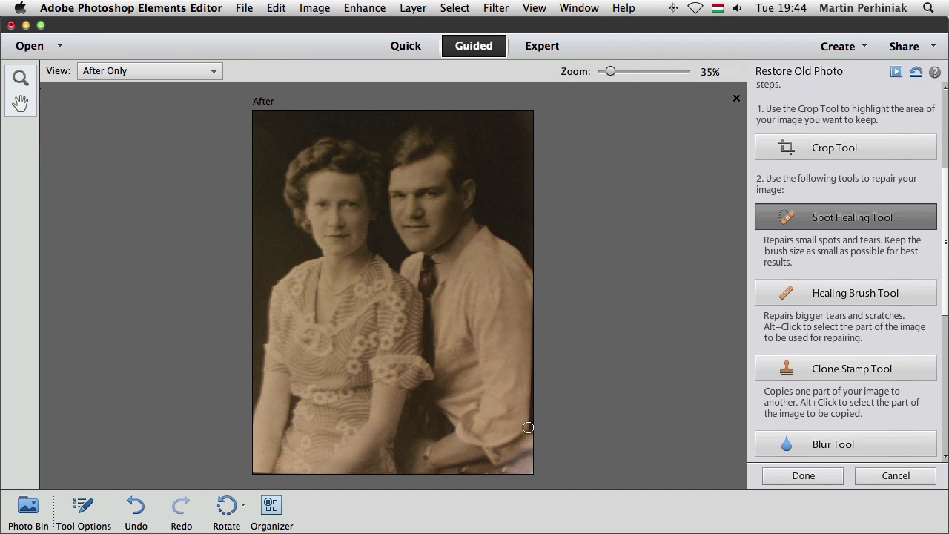
{"action": "mouse_move", "coordinate": [528, 427]}
{"action": "left_mouse_down"}
{"action": "mouse_move", "coordinate": [528, 488]}
{"action": "mouse_move", "coordinate": [537, 420]}
{"action": "left_mouse_up"}
{"action": "left_click_drag", "start_coordinate": [533, 470], "coordinate": [538, 417]}
Clone-stamp over the bright lower-right corner patch using a 34 px brush.
{"action": "left_click", "coordinate": [867, 366]}
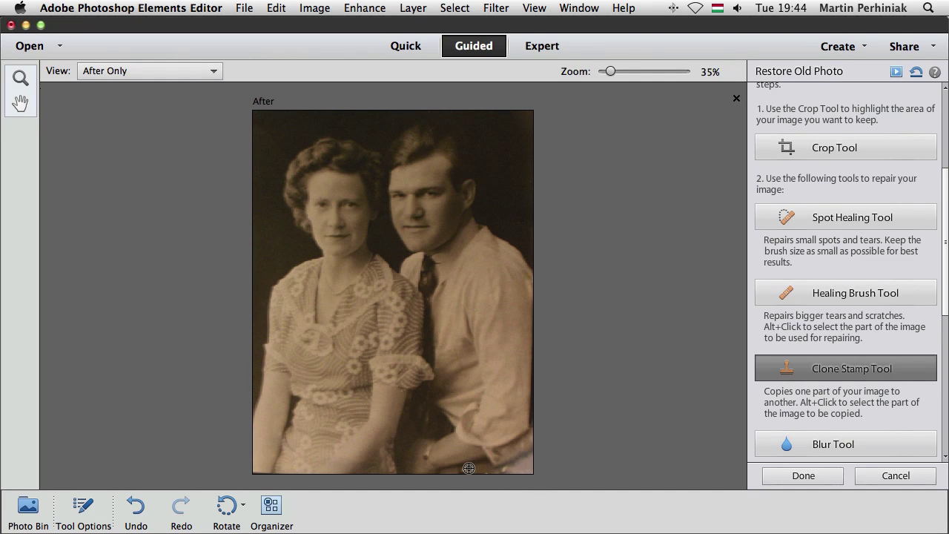
{"action": "left_click", "coordinate": [93, 508]}
{"action": "left_click_drag", "start_coordinate": [222, 428], "coordinate": [230, 433]}
{"action": "left_click", "coordinate": [92, 510]}
{"action": "mouse_move", "coordinate": [508, 469]}
{"action": "left_mouse_down"}
{"action": "mouse_move", "coordinate": [526, 473]}
{"action": "mouse_move", "coordinate": [508, 463]}
{"action": "mouse_move", "coordinate": [522, 459]}
{"action": "mouse_move", "coordinate": [517, 453]}
{"action": "mouse_move", "coordinate": [532, 457]}
{"action": "mouse_move", "coordinate": [522, 466]}
{"action": "left_mouse_up"}
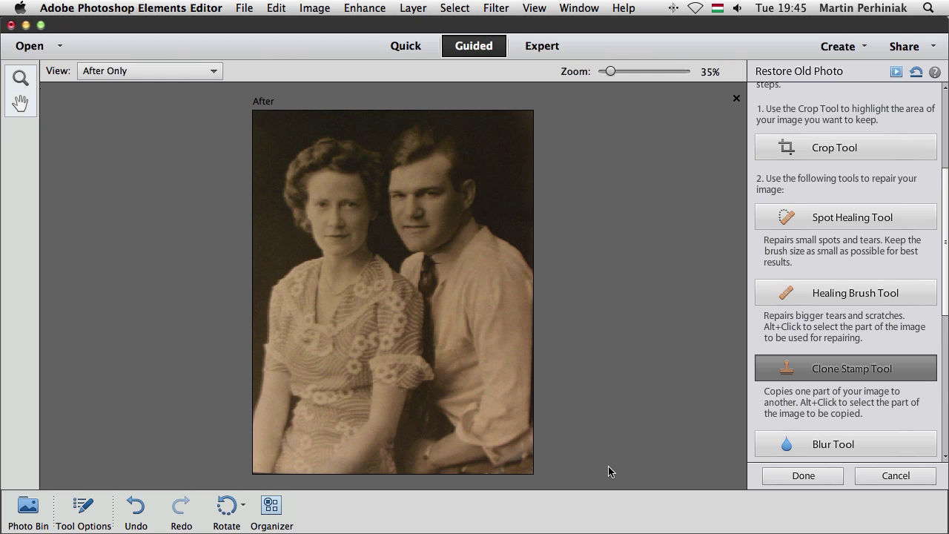
Apply Auto Levels from the Restore Old Photo panel to brighten the portrait and boost contrast.
{"action": "scroll", "coordinate": [874, 347], "scroll_direction": "down", "scroll_amount": 3}
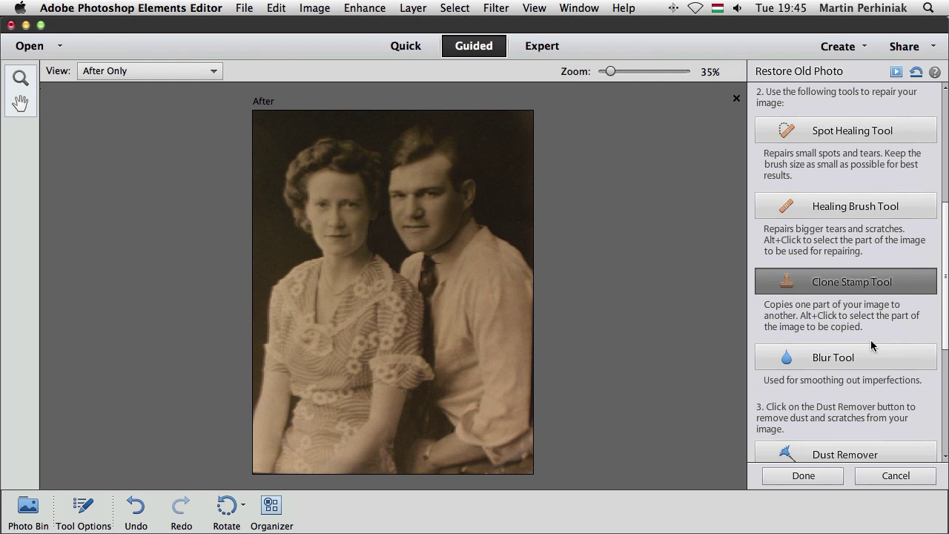
{"action": "scroll", "coordinate": [824, 310], "scroll_direction": "down", "scroll_amount": 5}
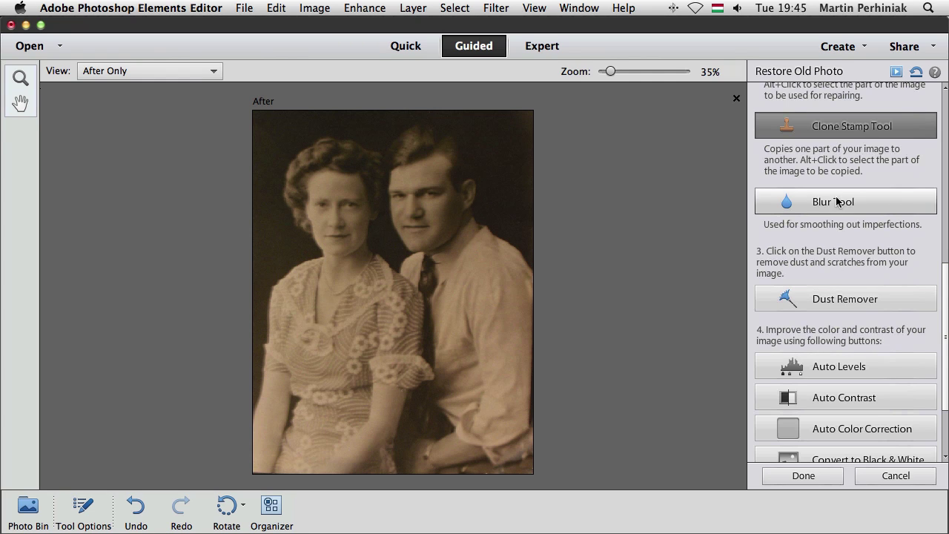
{"action": "scroll", "coordinate": [828, 230], "scroll_direction": "down", "scroll_amount": 2}
{"action": "scroll", "coordinate": [829, 231], "scroll_direction": "down", "scroll_amount": 2}
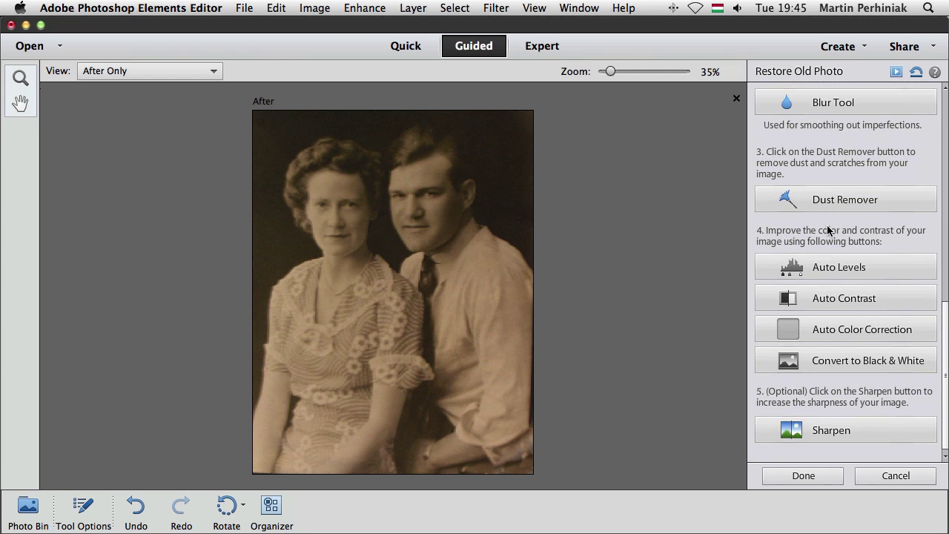
{"action": "left_click", "coordinate": [892, 267]}
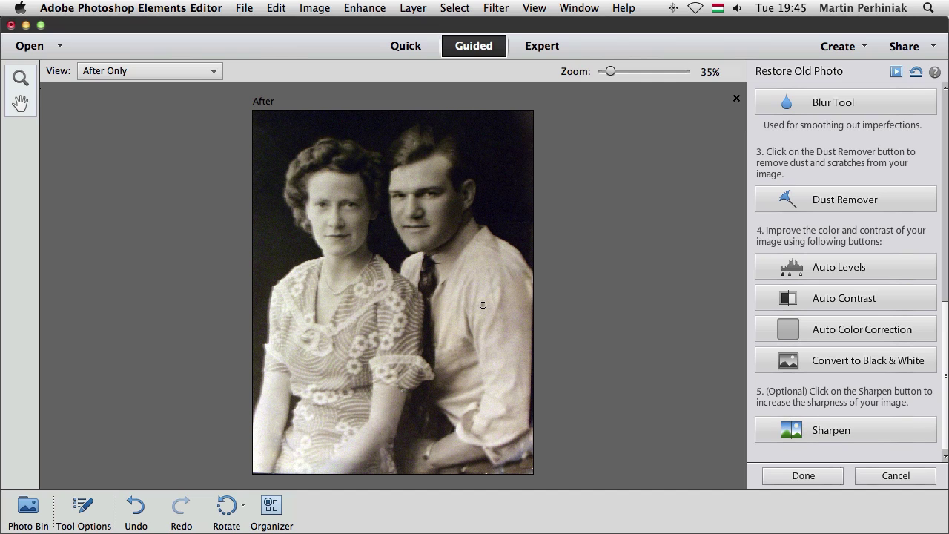
Finish the old-photo restoration and compare it using the Before & After – Horizontal view.
{"action": "left_click", "coordinate": [810, 479]}
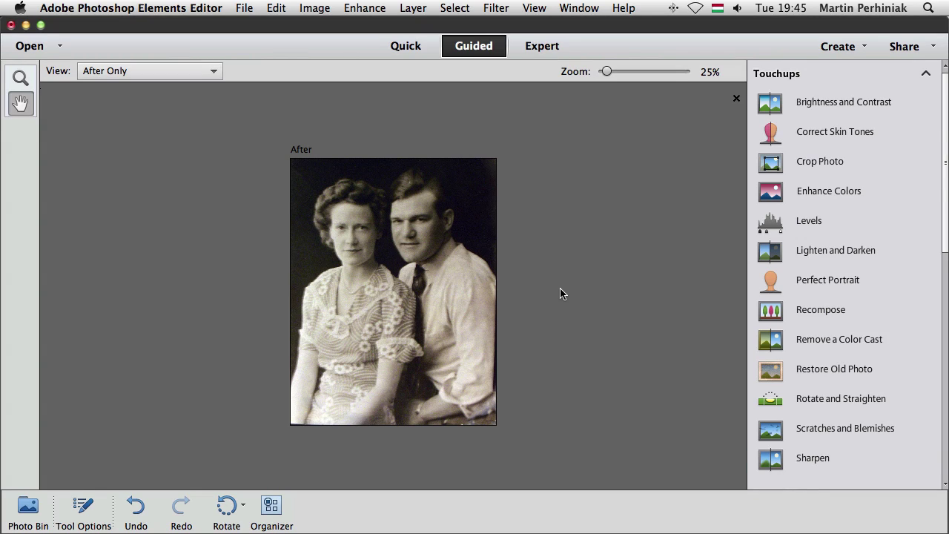
{"action": "left_click", "coordinate": [192, 74]}
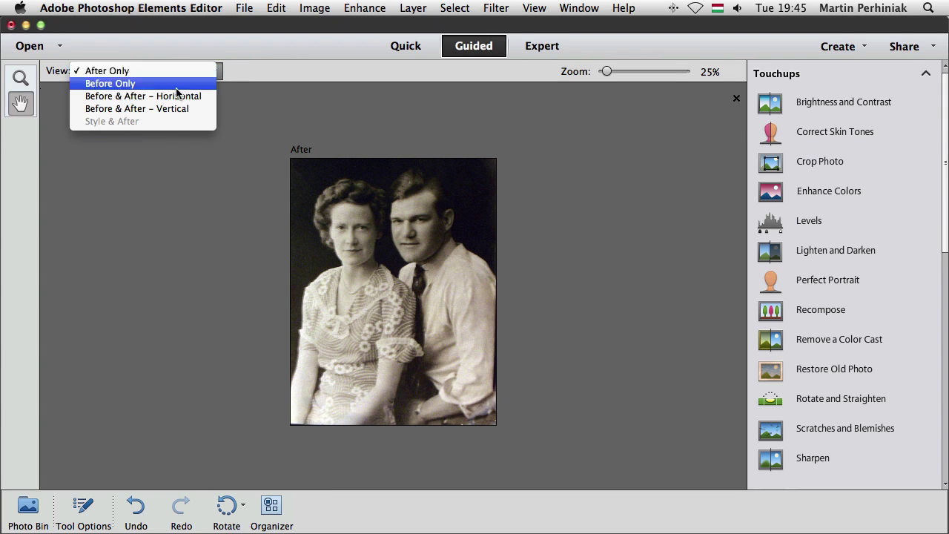
{"action": "left_click", "coordinate": [171, 99]}
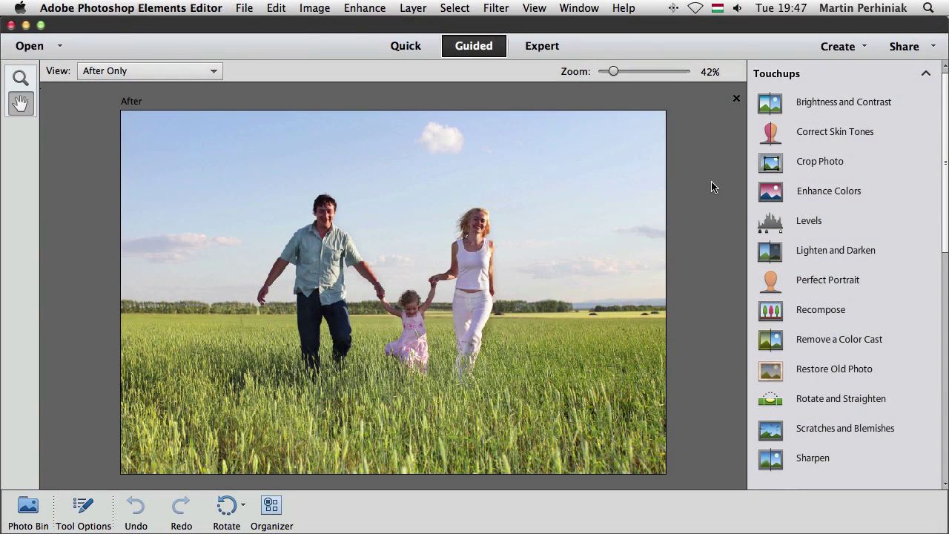
Start the guided Zoom Burst Effect from Photo Effects and add a zoom burst blur to the family photo.
{"action": "left_click", "coordinate": [925, 75]}
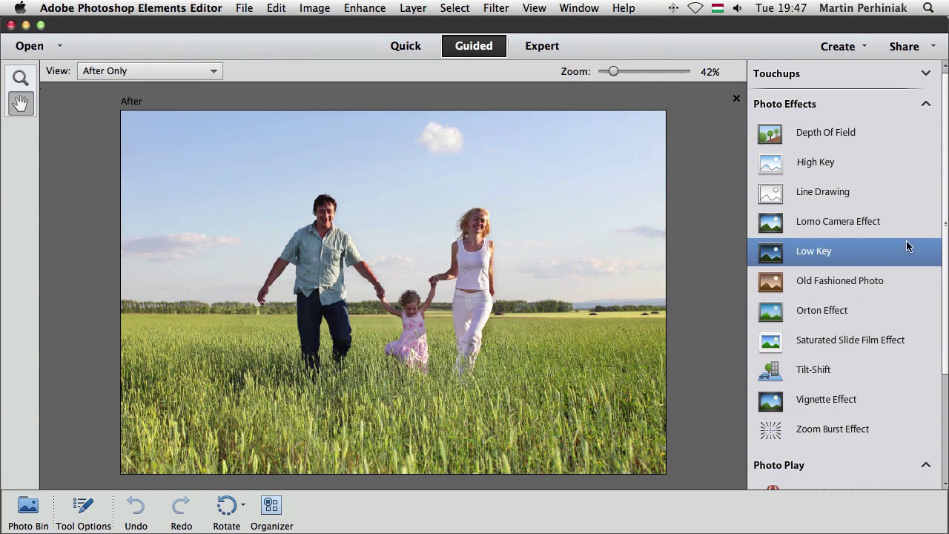
{"action": "left_click", "coordinate": [813, 431]}
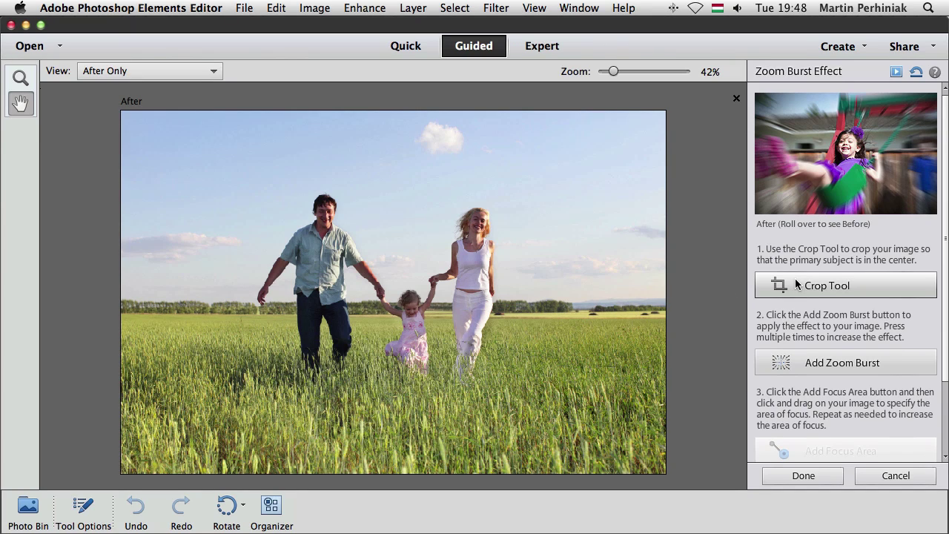
{"action": "left_click", "coordinate": [819, 362]}
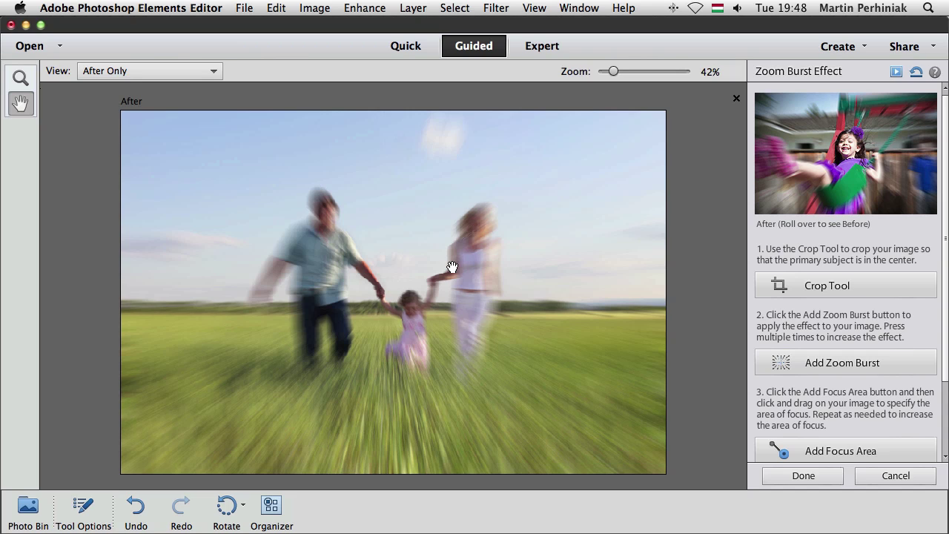
{"action": "scroll", "coordinate": [823, 419], "scroll_direction": "down", "scroll_amount": 3}
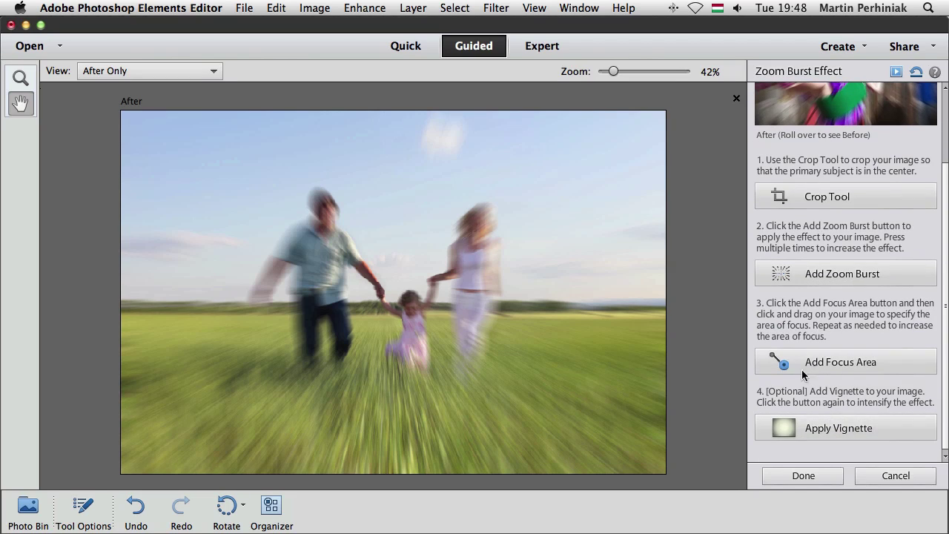
Mark focus areas over the girl, the woman and the man so they stay sharp.
{"action": "left_click", "coordinate": [830, 355]}
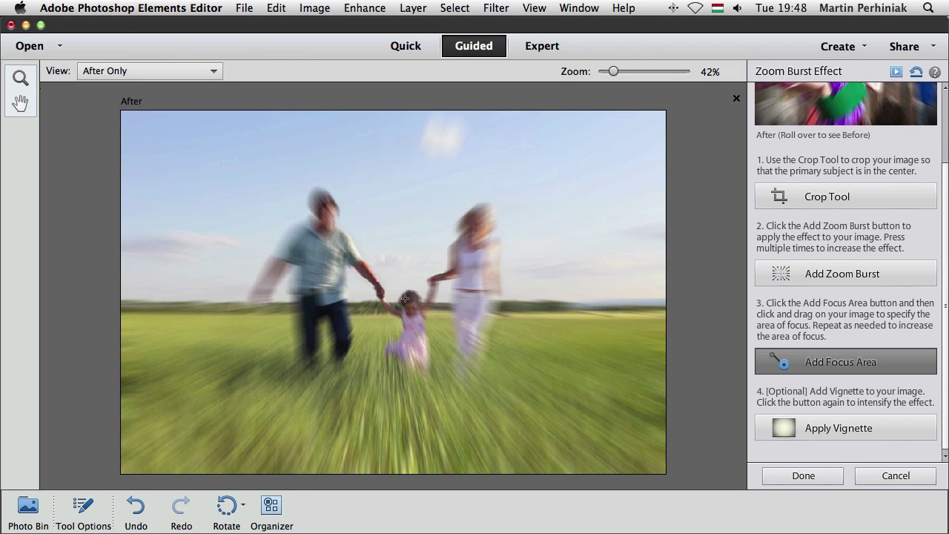
{"action": "left_click_drag", "start_coordinate": [407, 297], "coordinate": [411, 396]}
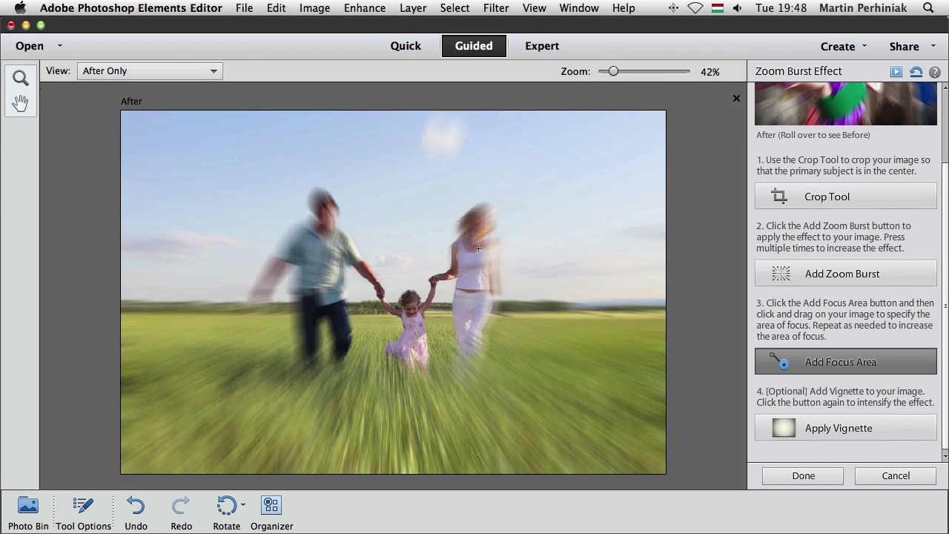
{"action": "left_click_drag", "start_coordinate": [457, 269], "coordinate": [505, 202]}
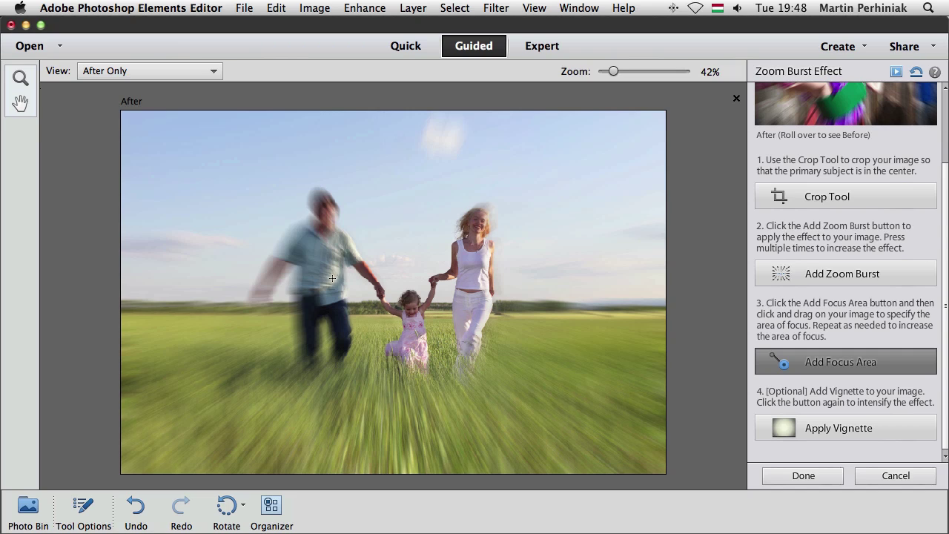
{"action": "left_click_drag", "start_coordinate": [314, 281], "coordinate": [221, 283]}
{"action": "left_click_drag", "start_coordinate": [307, 200], "coordinate": [347, 217]}
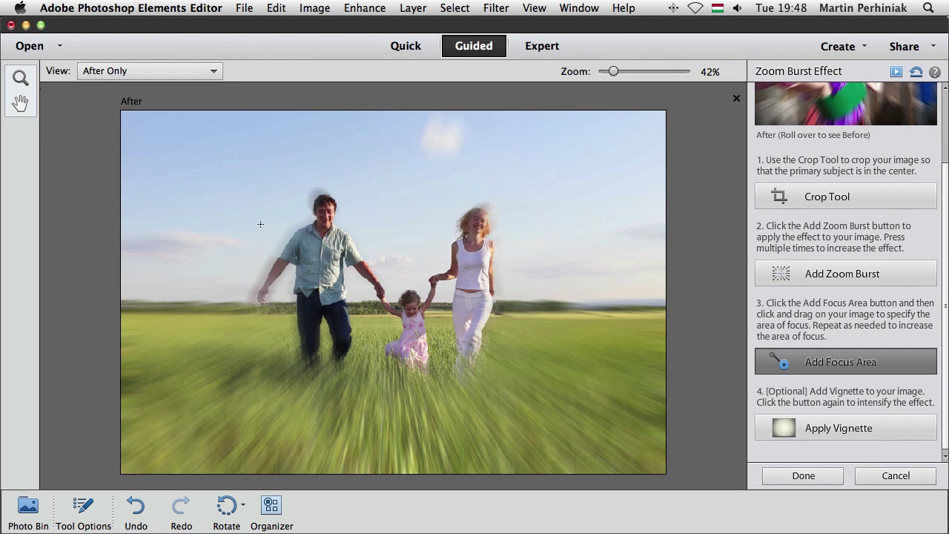
{"action": "left_click_drag", "start_coordinate": [328, 297], "coordinate": [337, 326]}
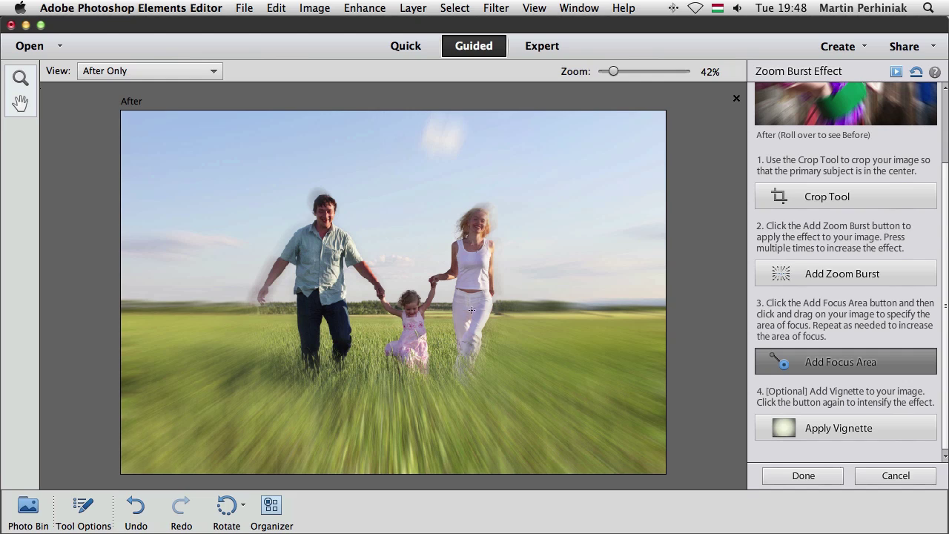
{"action": "left_click_drag", "start_coordinate": [477, 232], "coordinate": [512, 214]}
Add a vignette to the family photo and finish the Zoom Burst edit.
{"action": "left_click", "coordinate": [855, 427]}
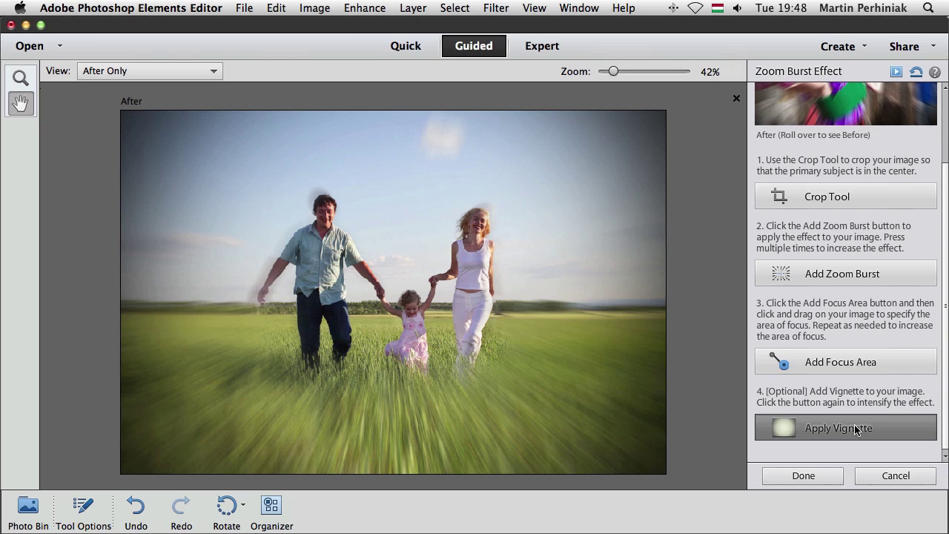
{"action": "left_click", "coordinate": [803, 476]}
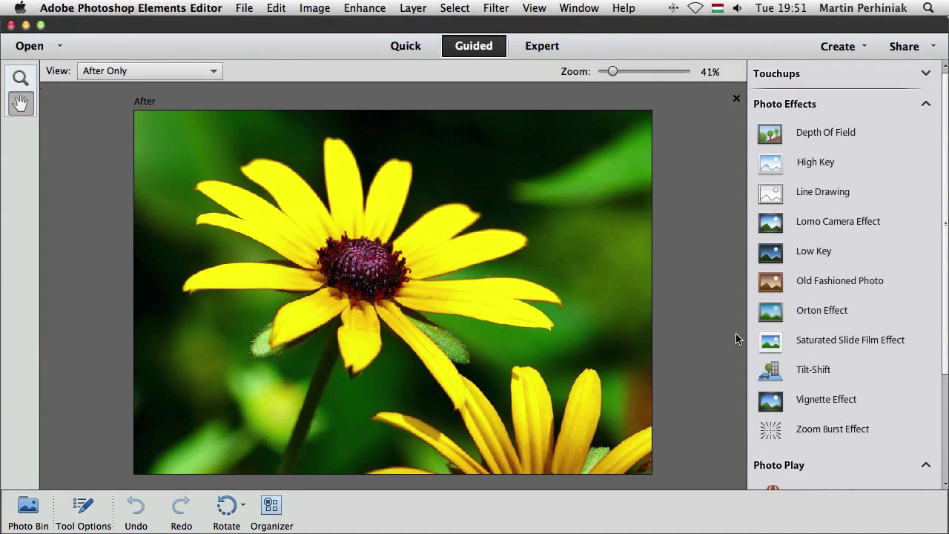
Apply the Puzzle Effect to the flower photo, trying Large and Small before settling on Medium pieces.
{"action": "scroll", "coordinate": [793, 333], "scroll_direction": "down", "scroll_amount": 5}
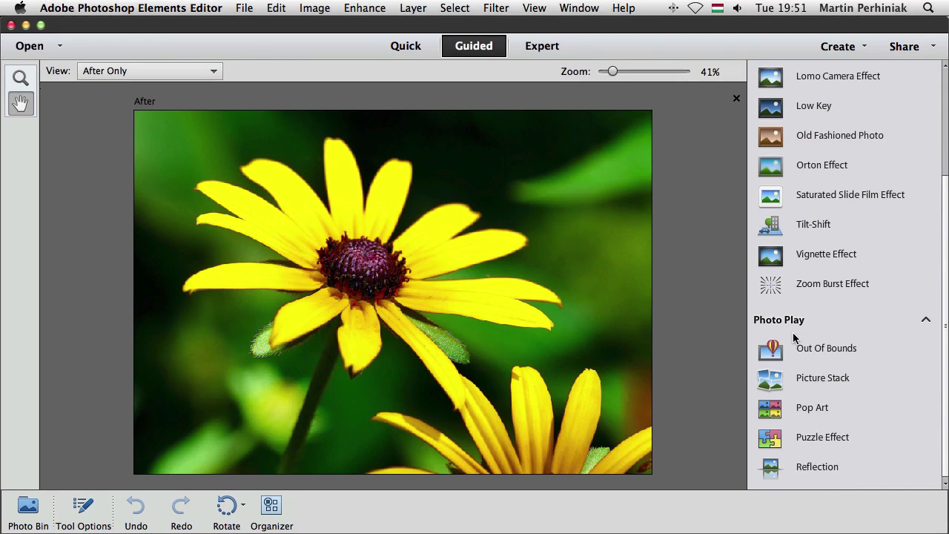
{"action": "left_click", "coordinate": [869, 438]}
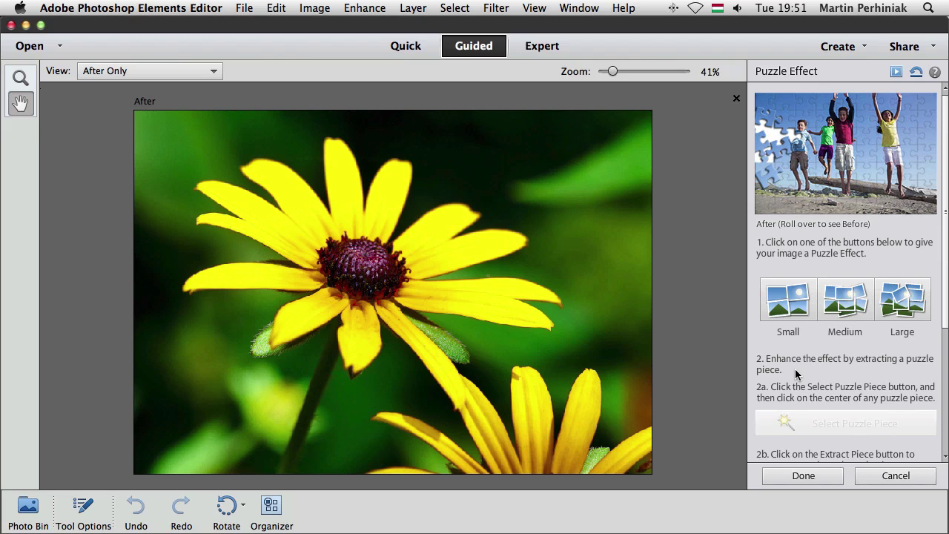
{"action": "left_click", "coordinate": [906, 299]}
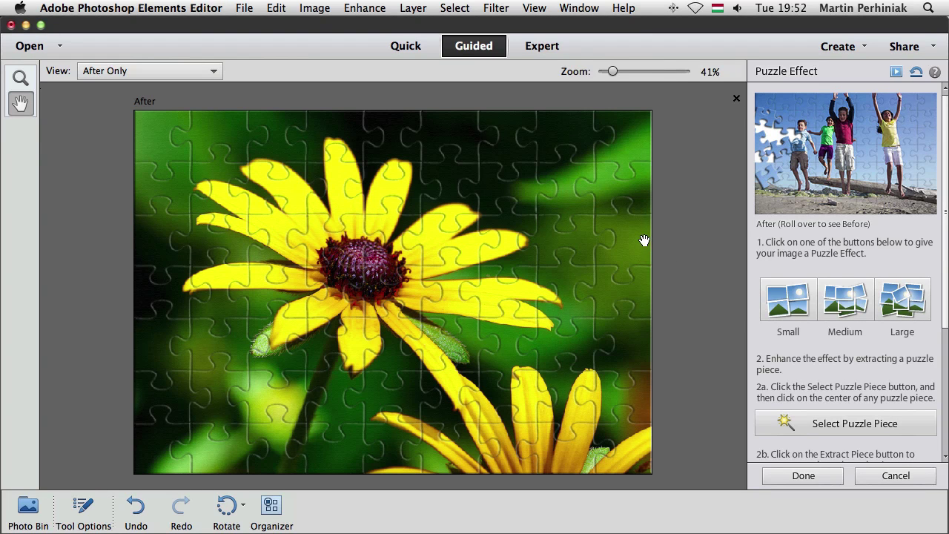
{"action": "left_click", "coordinate": [792, 300]}
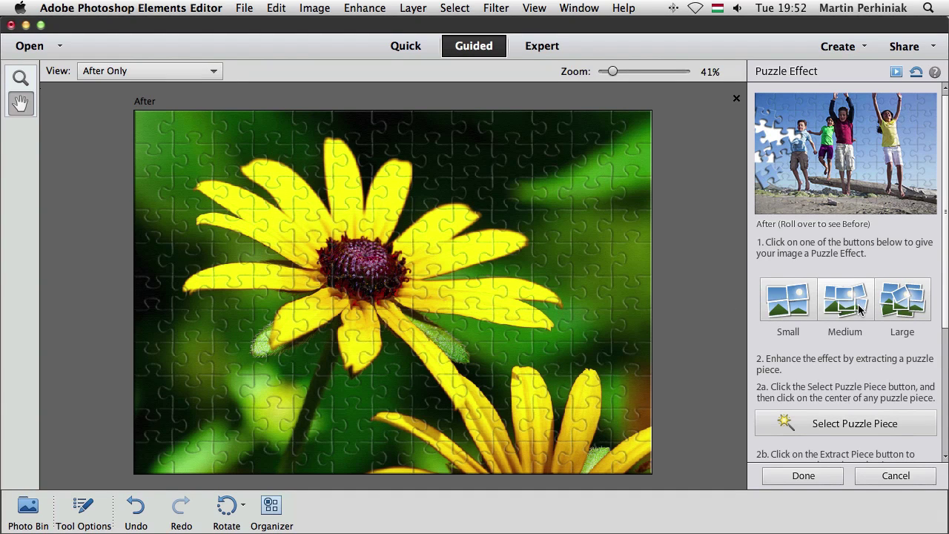
{"action": "left_click", "coordinate": [859, 310]}
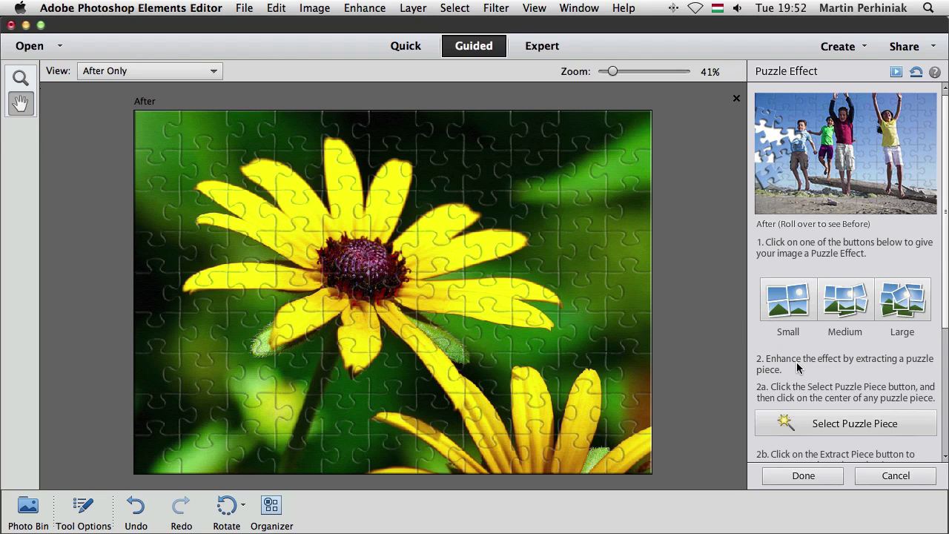
{"action": "scroll", "coordinate": [801, 365], "scroll_direction": "down", "scroll_amount": 3}
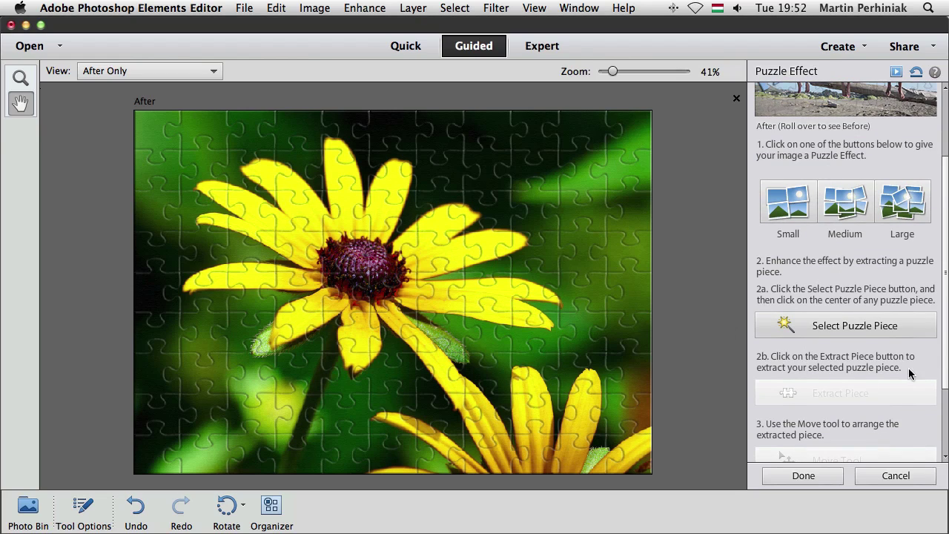
Extract the puzzle piece beside the flower centre and place it tilted in the upper-right greenery.
{"action": "left_click", "coordinate": [829, 333]}
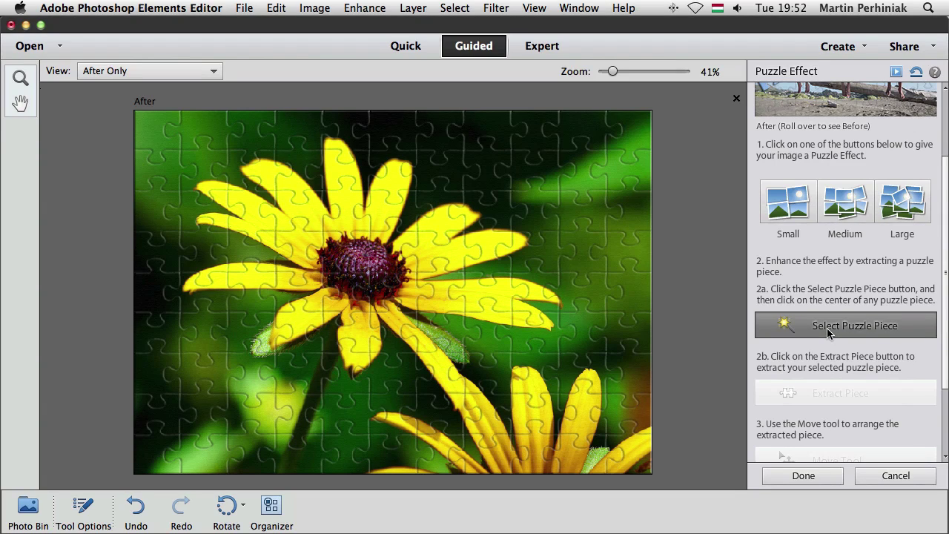
{"action": "left_click", "coordinate": [452, 251]}
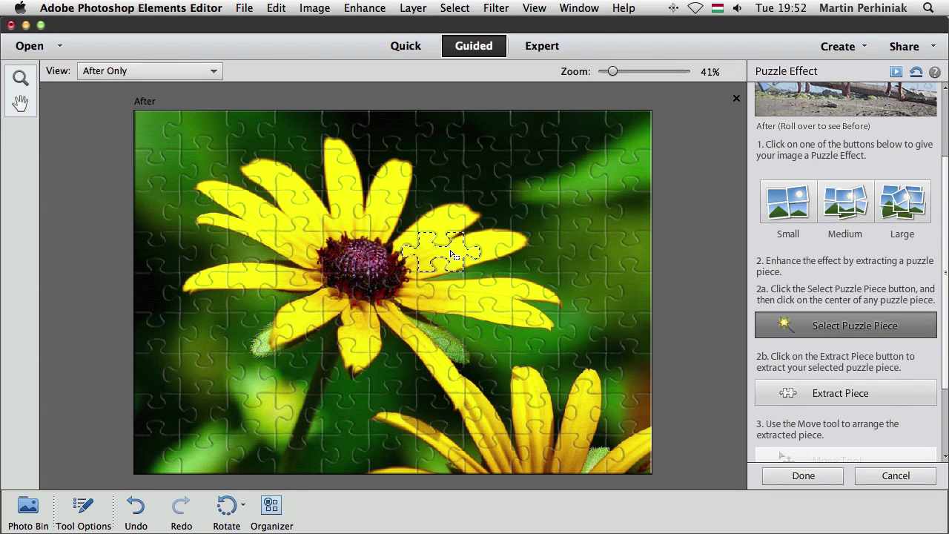
{"action": "left_click", "coordinate": [869, 390]}
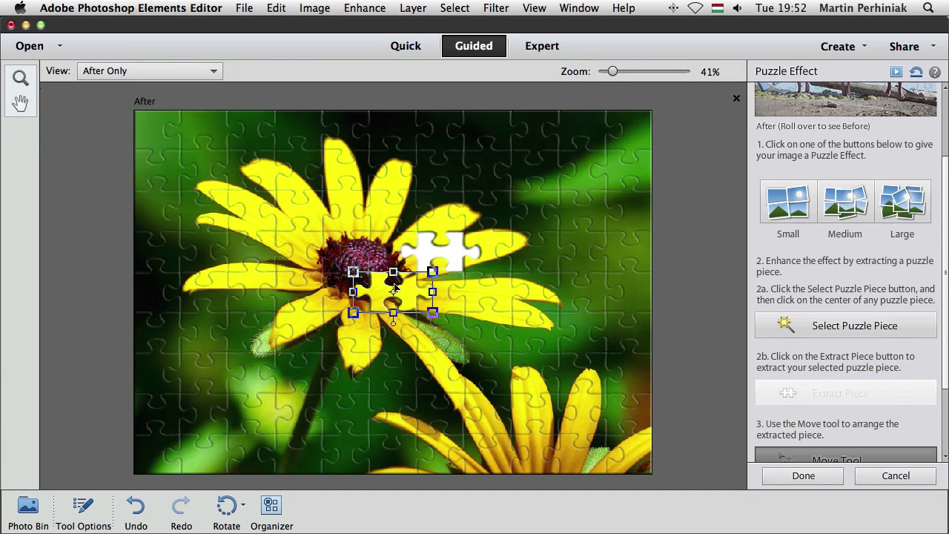
{"action": "left_click_drag", "start_coordinate": [401, 291], "coordinate": [565, 253]}
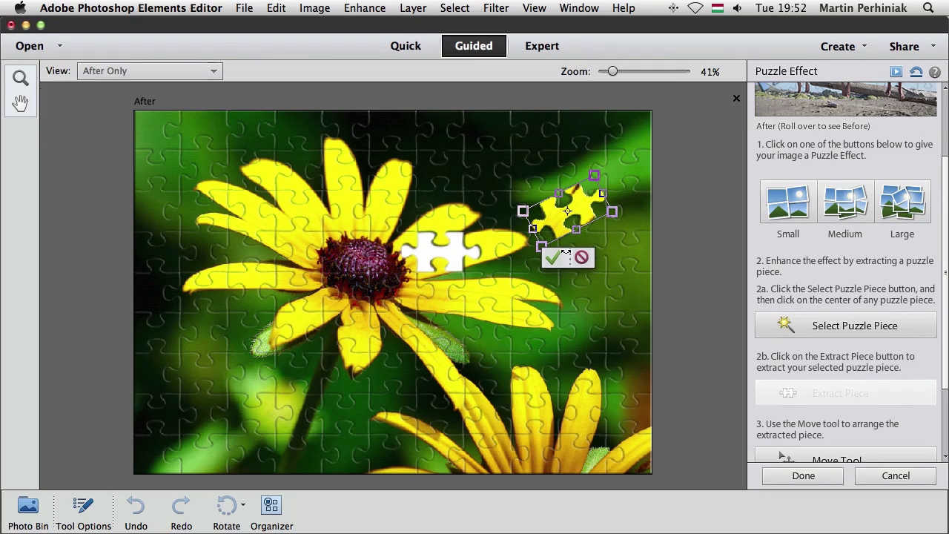
{"action": "left_click", "coordinate": [552, 258]}
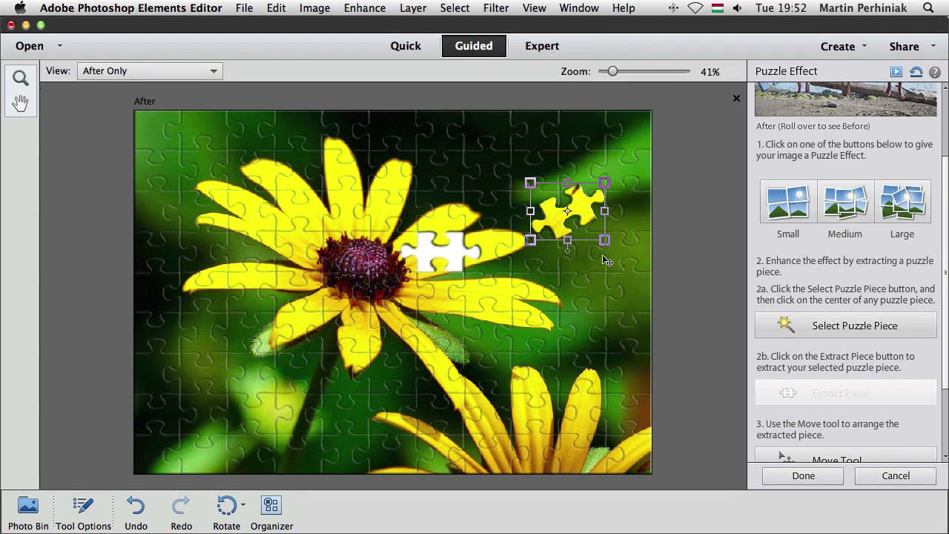
Nudge the flower layer slightly left, finish the puzzle edit, and fit the photo to the window.
{"action": "scroll", "coordinate": [805, 424], "scroll_direction": "down", "scroll_amount": 3}
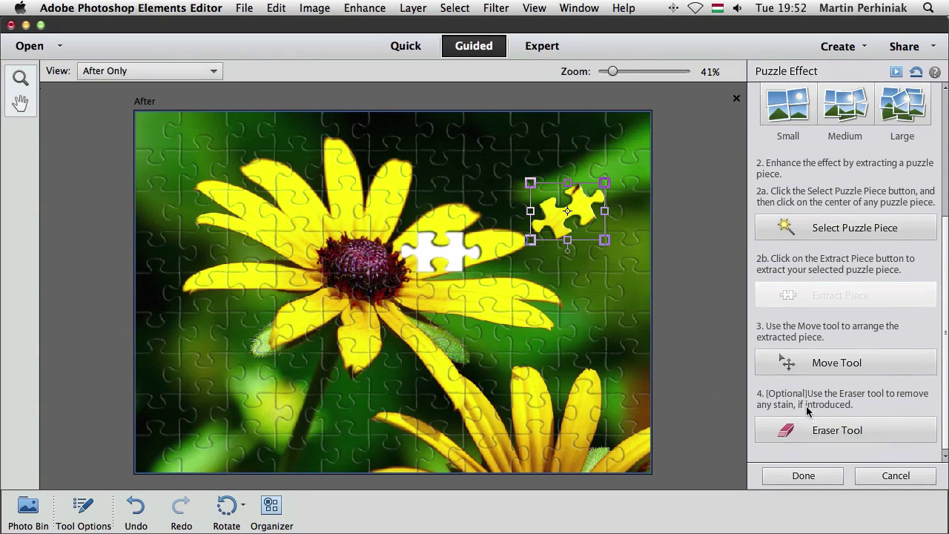
{"action": "left_click", "coordinate": [789, 367]}
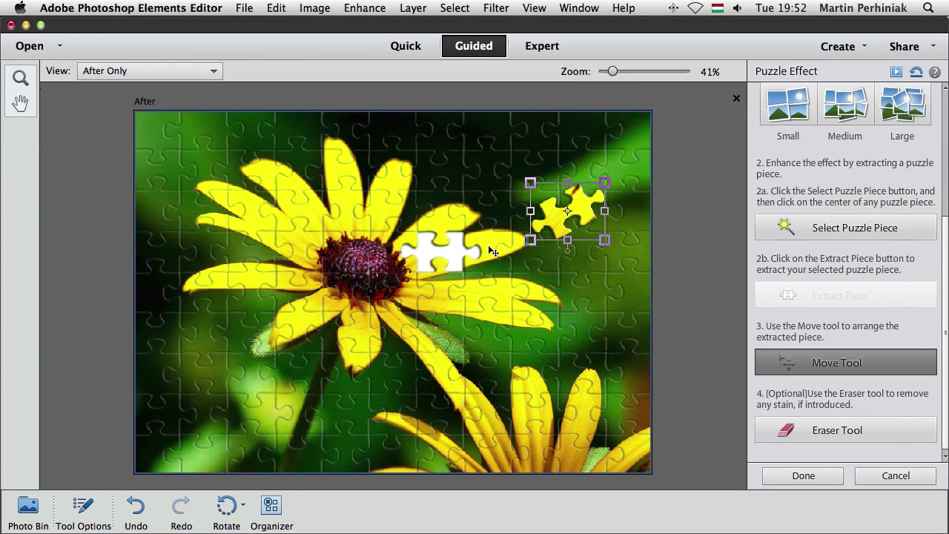
{"action": "mouse_move", "coordinate": [493, 252]}
{"action": "left_mouse_down"}
{"action": "mouse_move", "coordinate": [468, 251]}
{"action": "mouse_move", "coordinate": [487, 243]}
{"action": "left_mouse_up"}
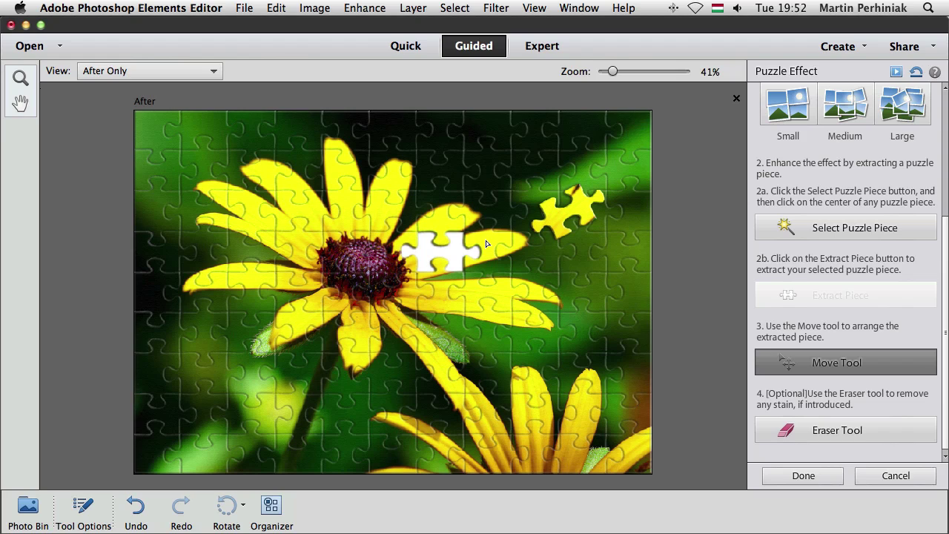
{"action": "left_click", "coordinate": [803, 475]}
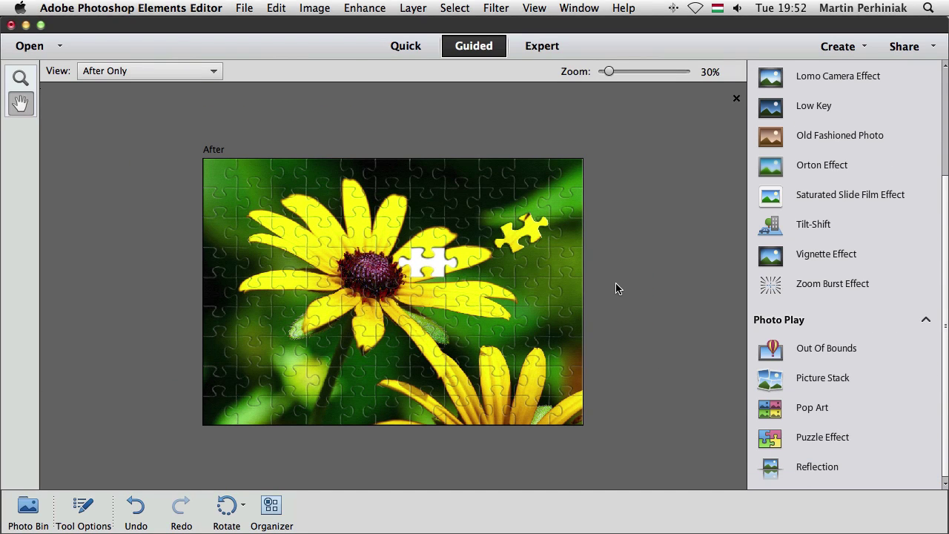
{"action": "key", "text": "super+0"}
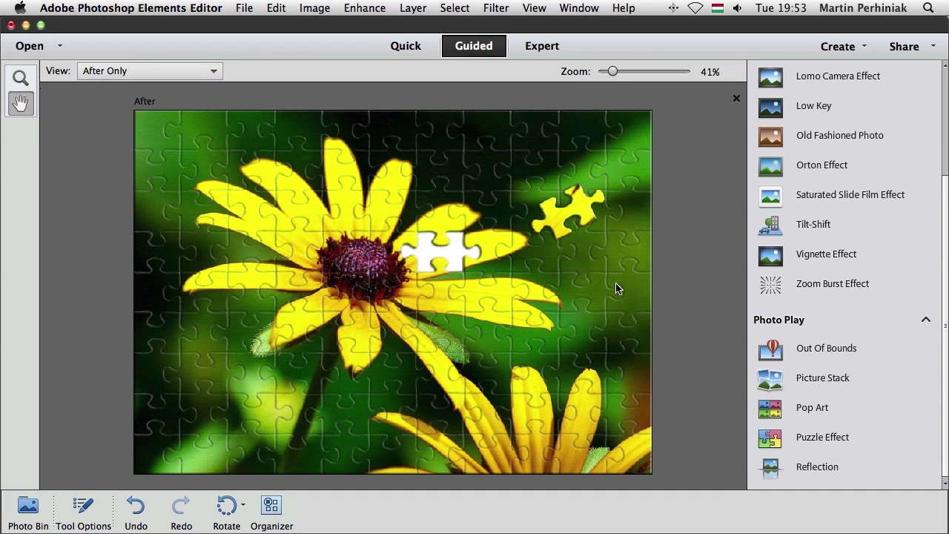